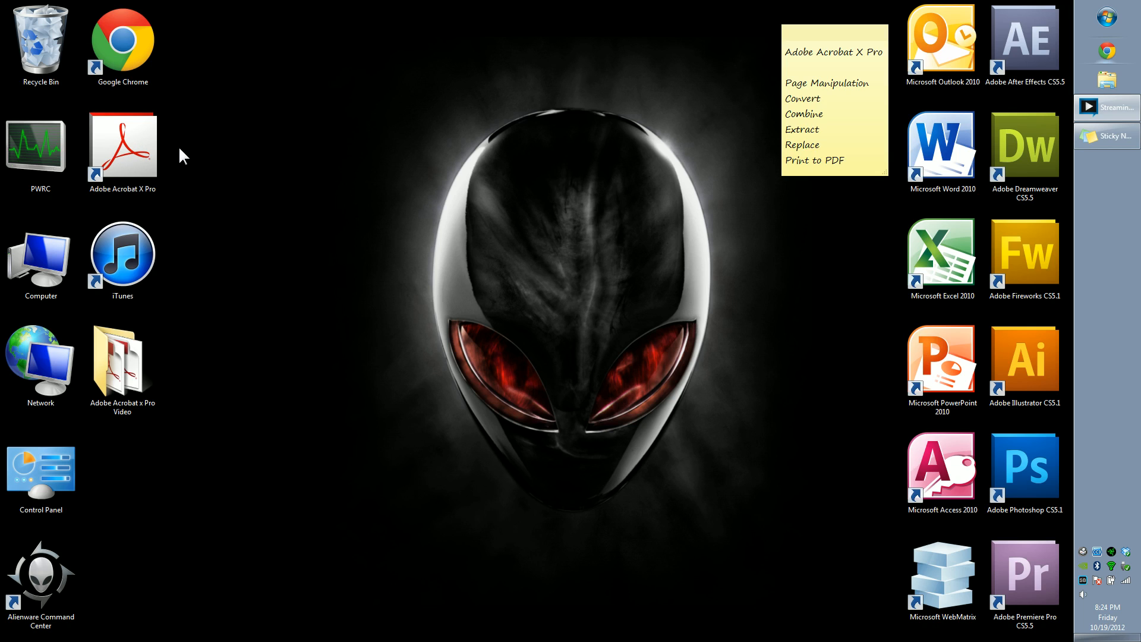
Step: Highlight the "Print to PDF" line in the sticky note
drag(173, 132, 209, 151)
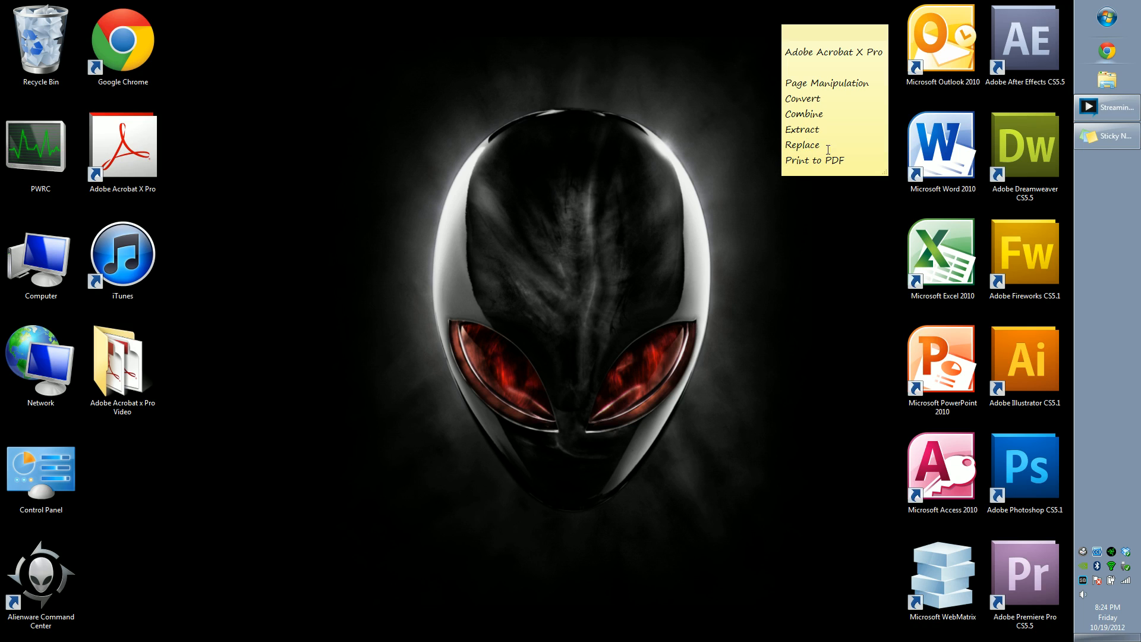
click(847, 161)
drag(845, 163, 791, 160)
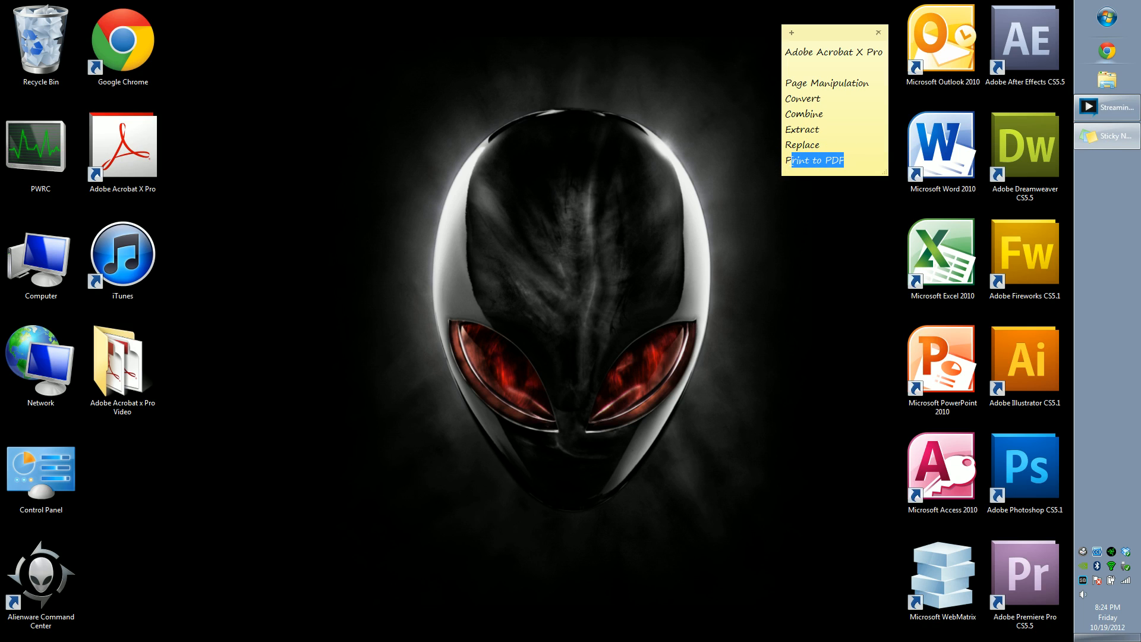
Step: Delete the Complete Package, Google and png image 1 PDF files from the Adobe Acrobat x Pro Video folder
click(654, 182)
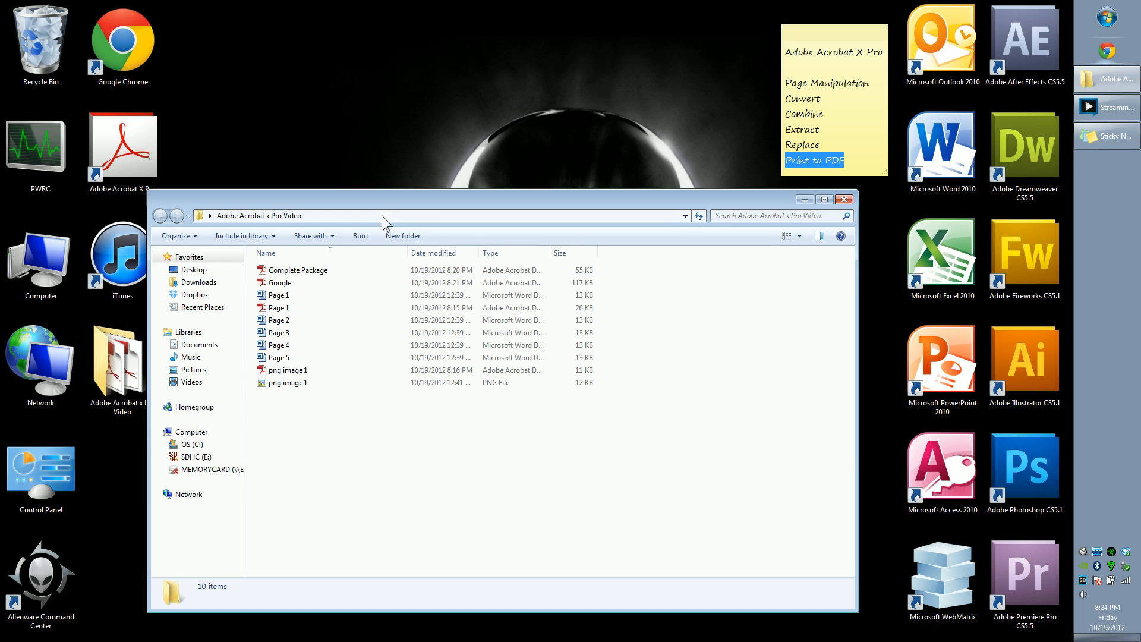
drag(381, 204, 395, 190)
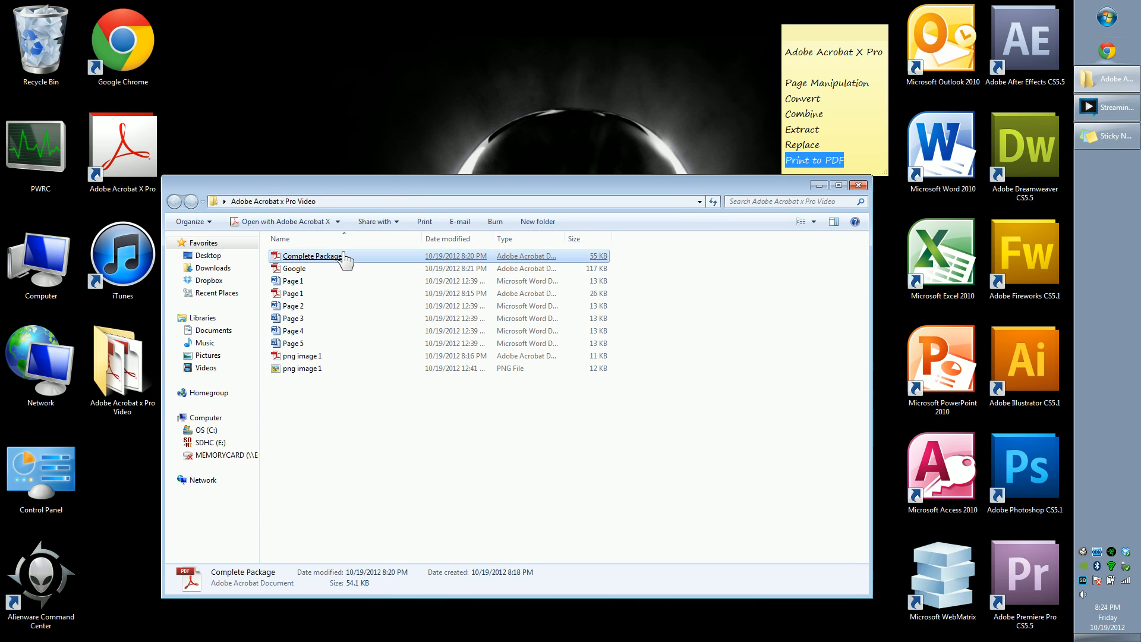
right_click(333, 253)
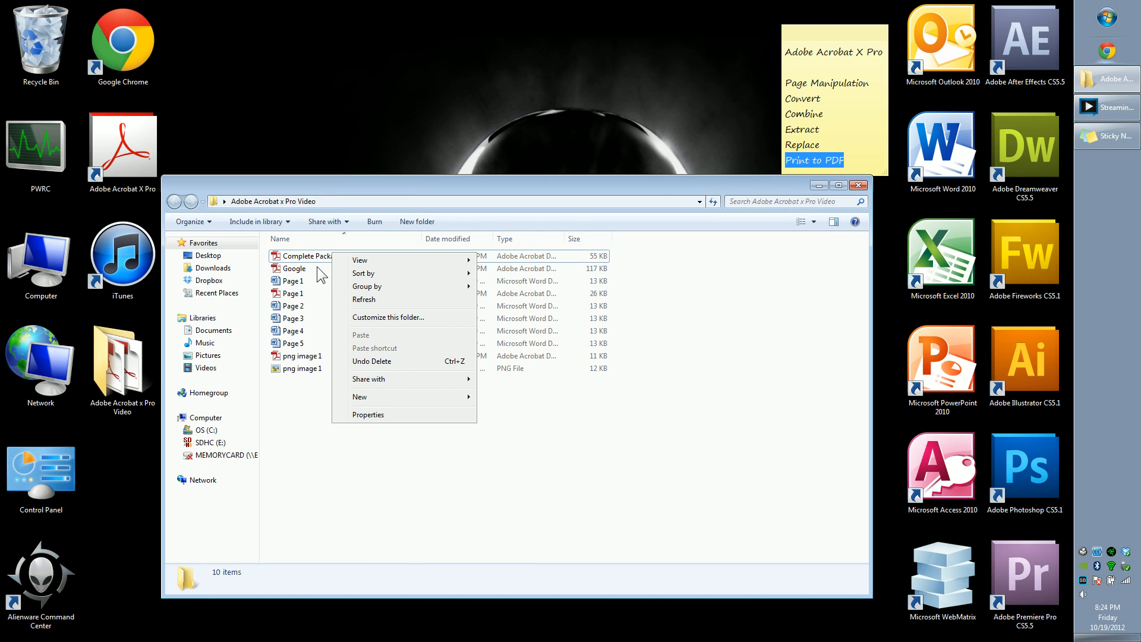
click(309, 257)
ctrl+click(328, 269)
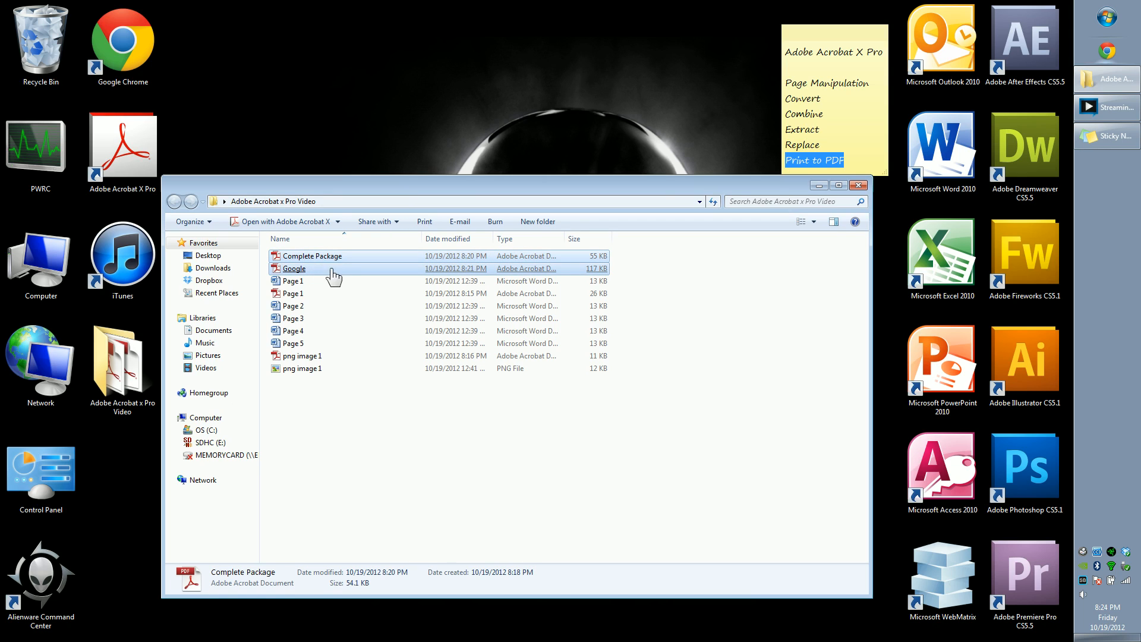
ctrl+click(332, 356)
ctrl+click(326, 257)
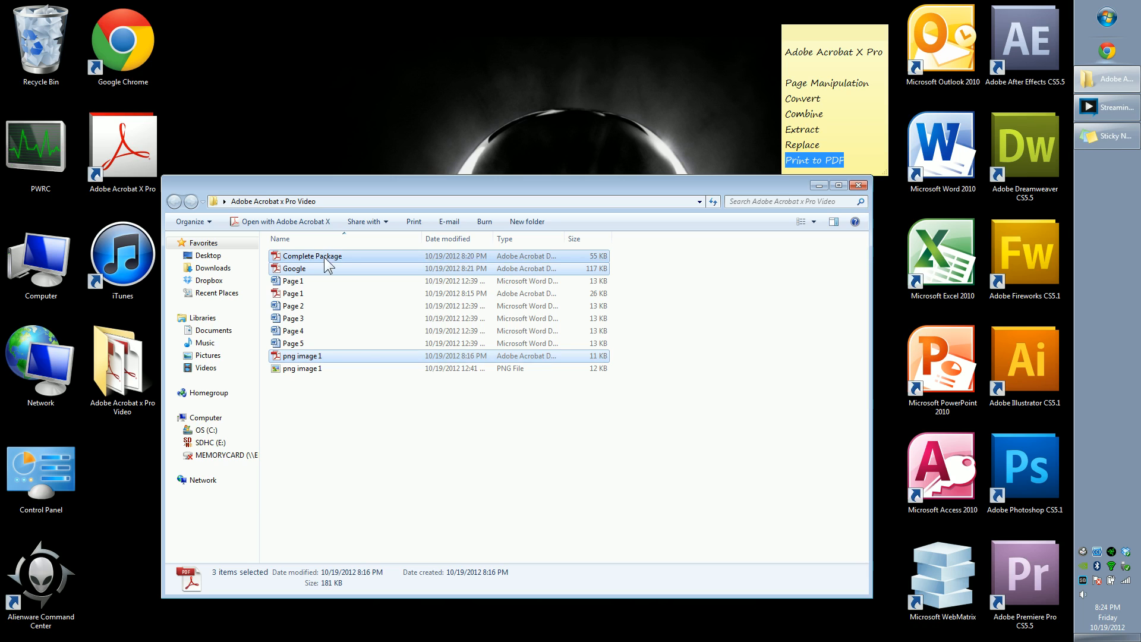
right_click(323, 257)
click(394, 505)
key(Return)
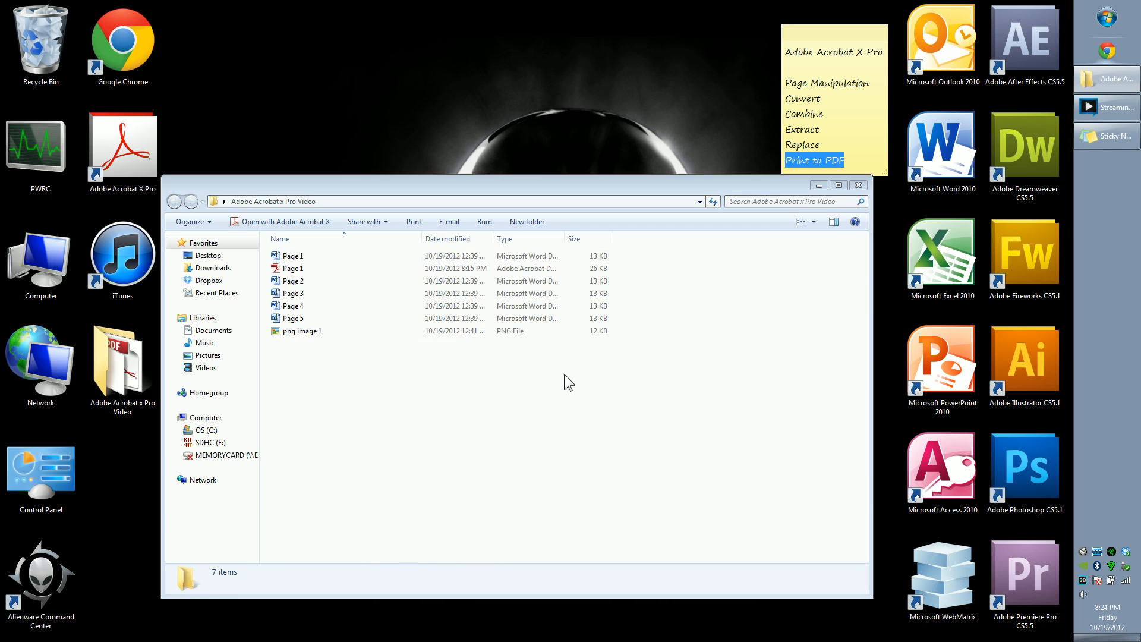
Step: Delete the Page 1 PDF file from the folder, keeping the Word documents
click(325, 269)
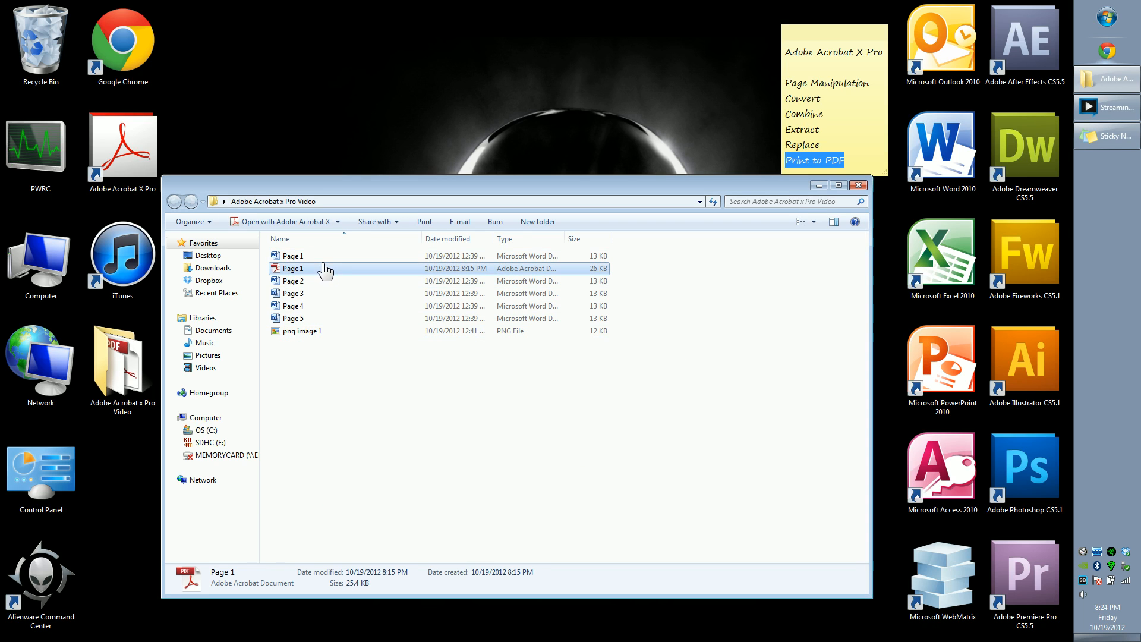
right_click(323, 268)
click(387, 541)
click(586, 379)
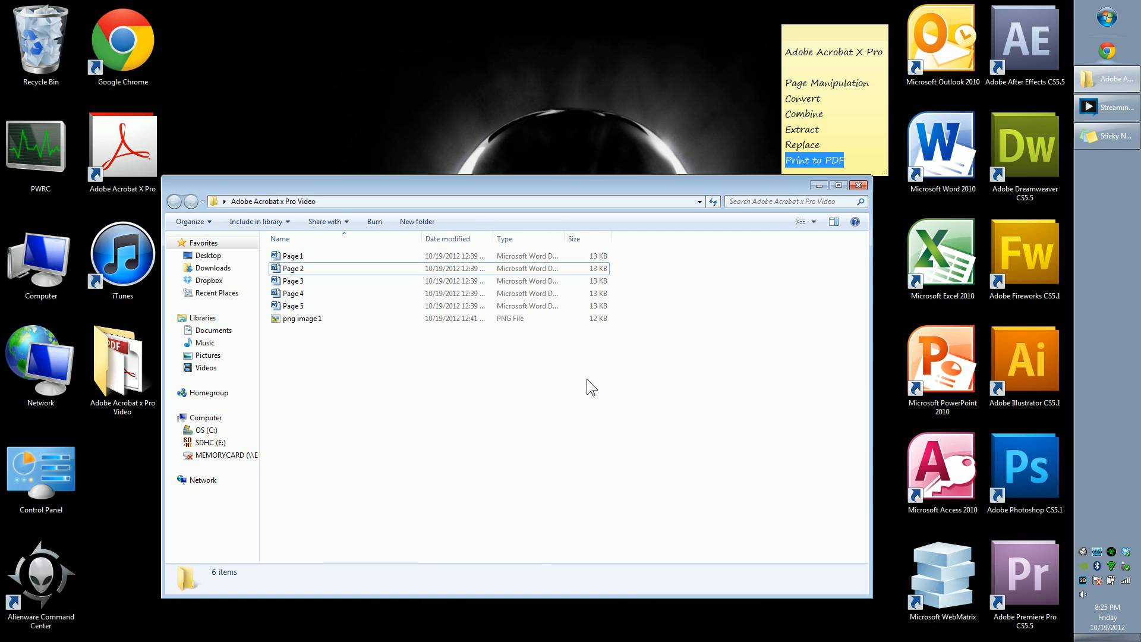
Step: Open the Page 1 Word document and deselect its text
double_click(297, 256)
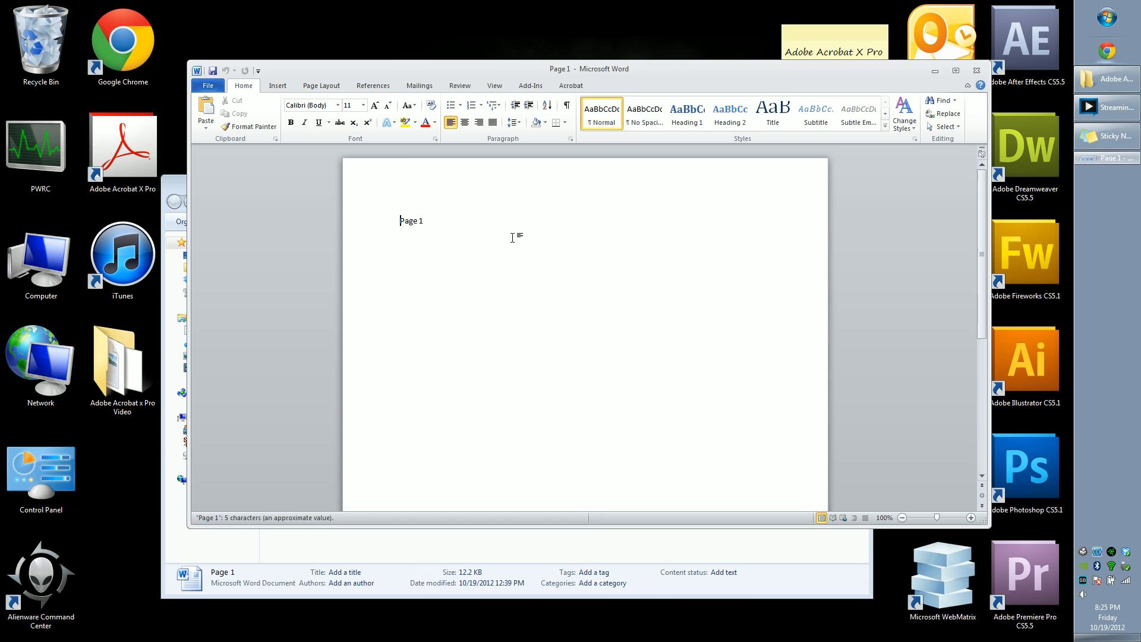
drag(430, 242, 383, 198)
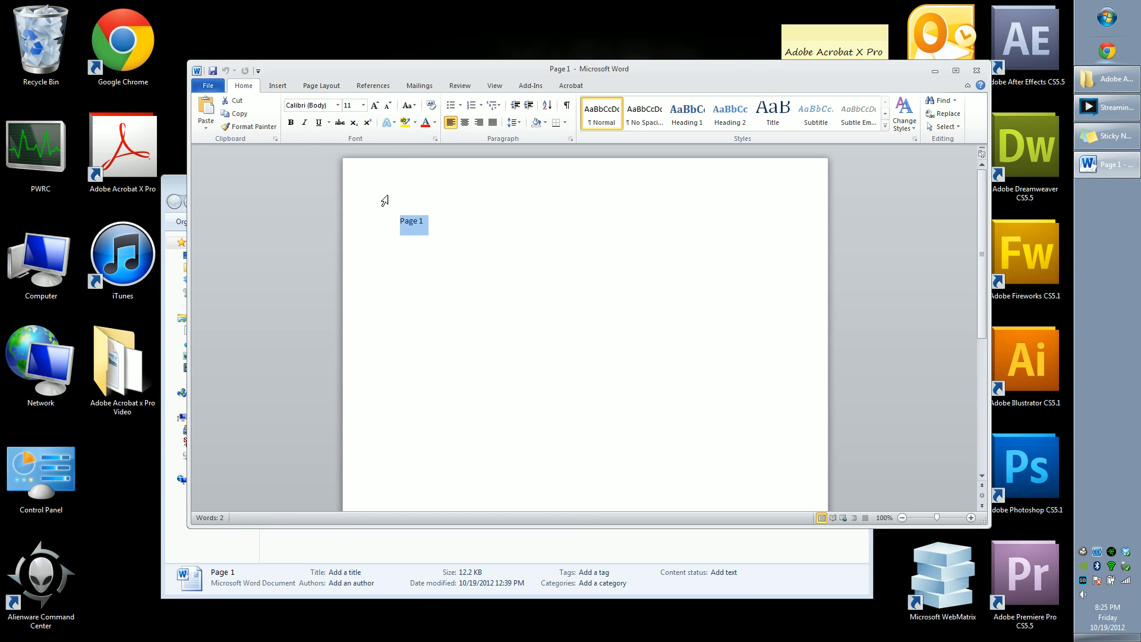
click(450, 257)
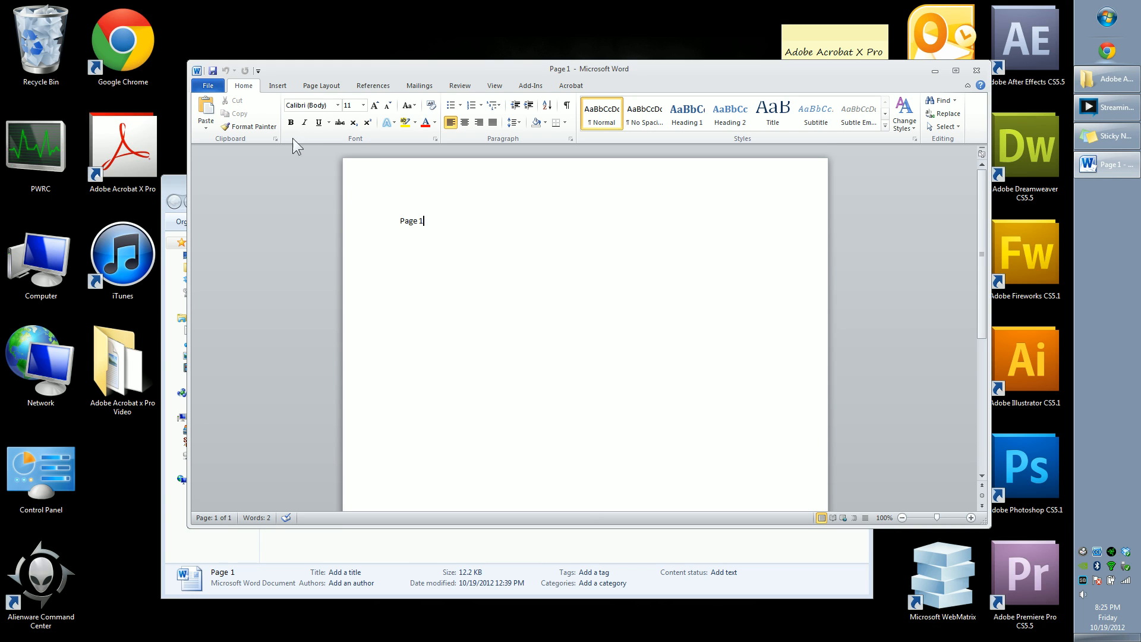
Step: Print the document using the Adobe PDF printer
click(208, 85)
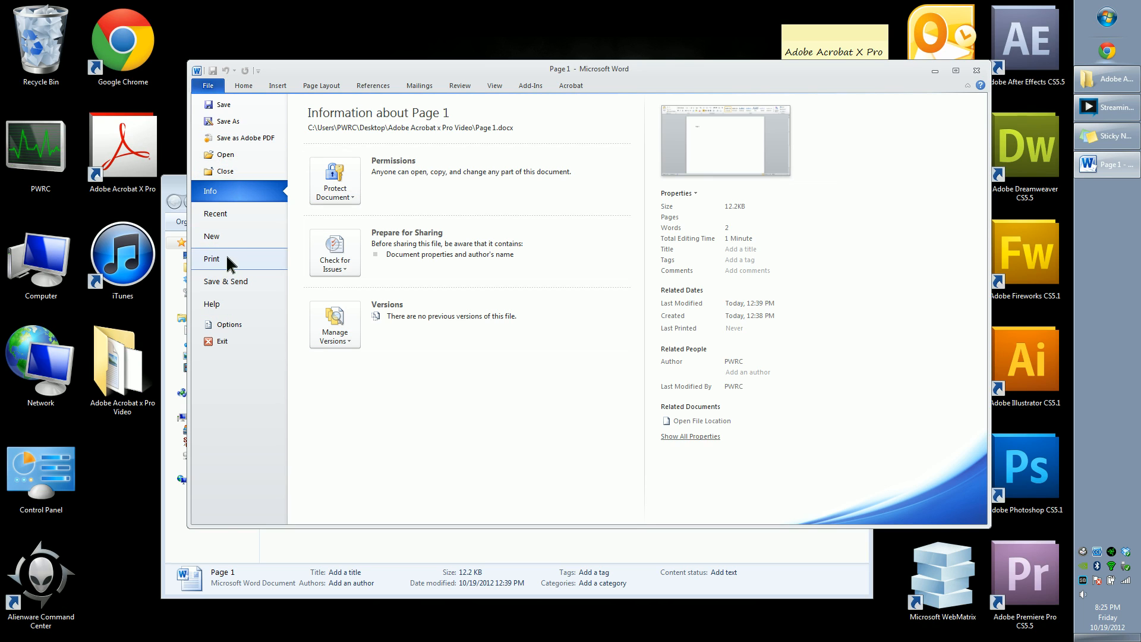
click(215, 259)
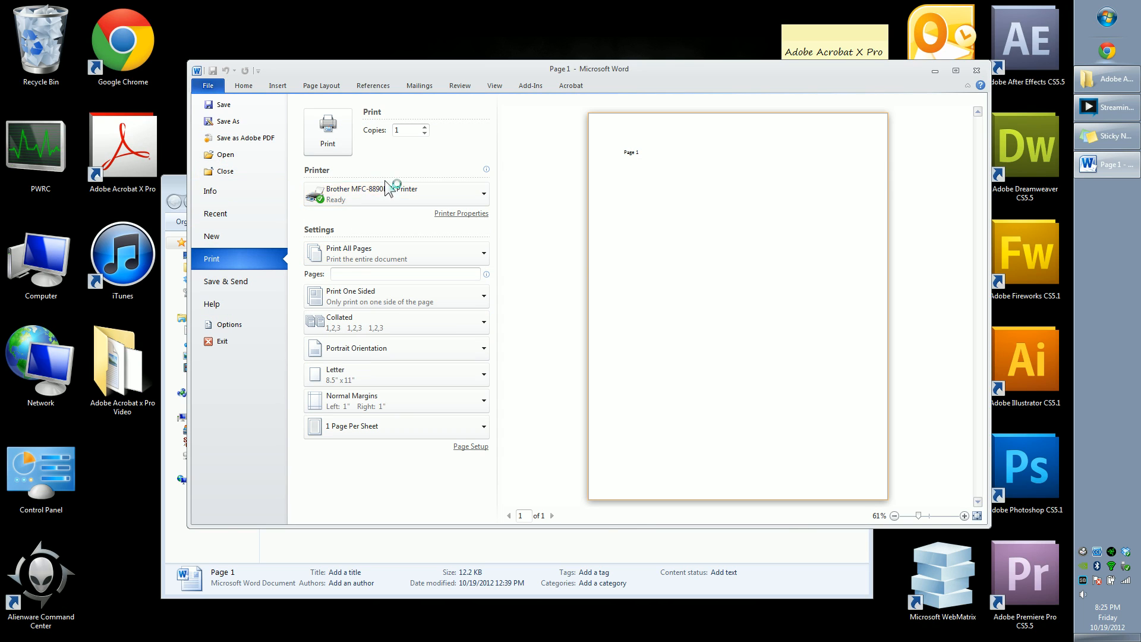
click(483, 195)
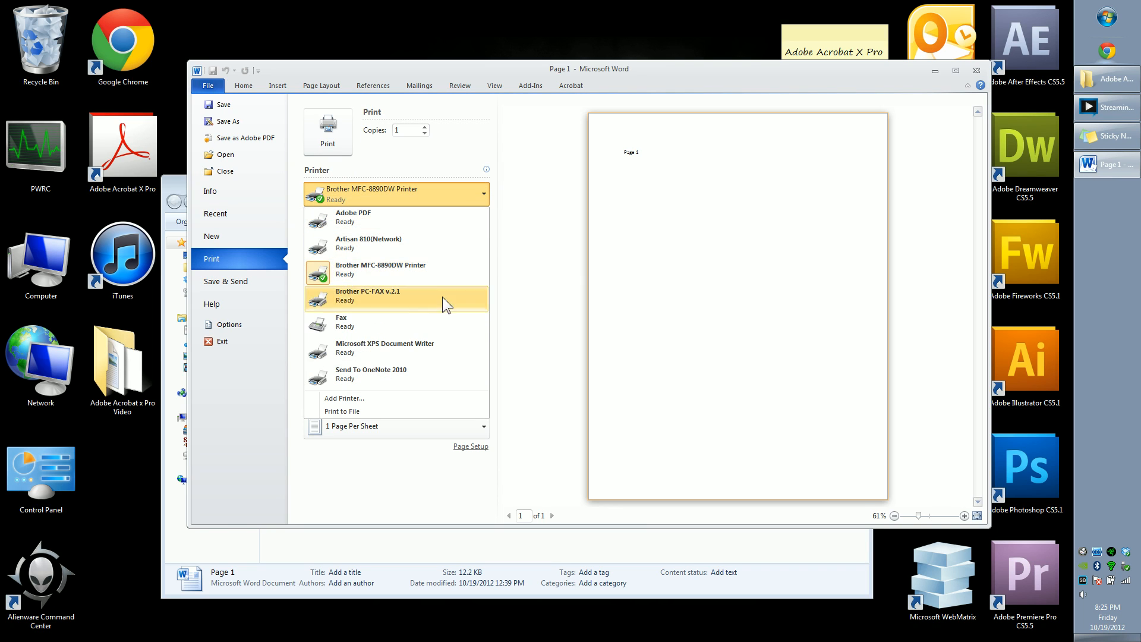
click(373, 219)
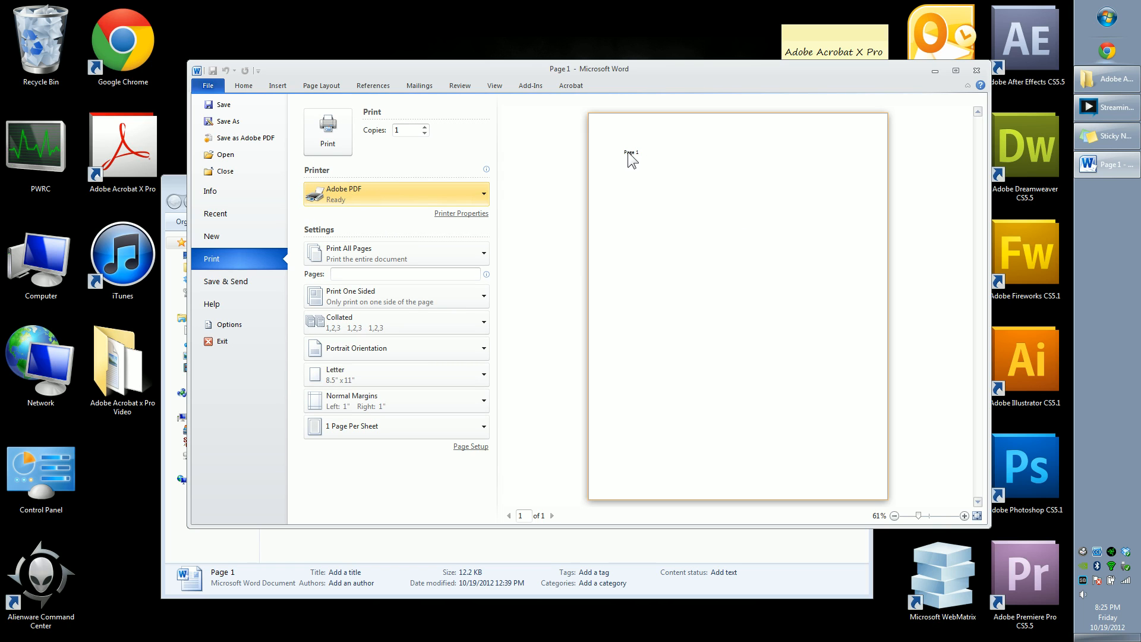
click(334, 137)
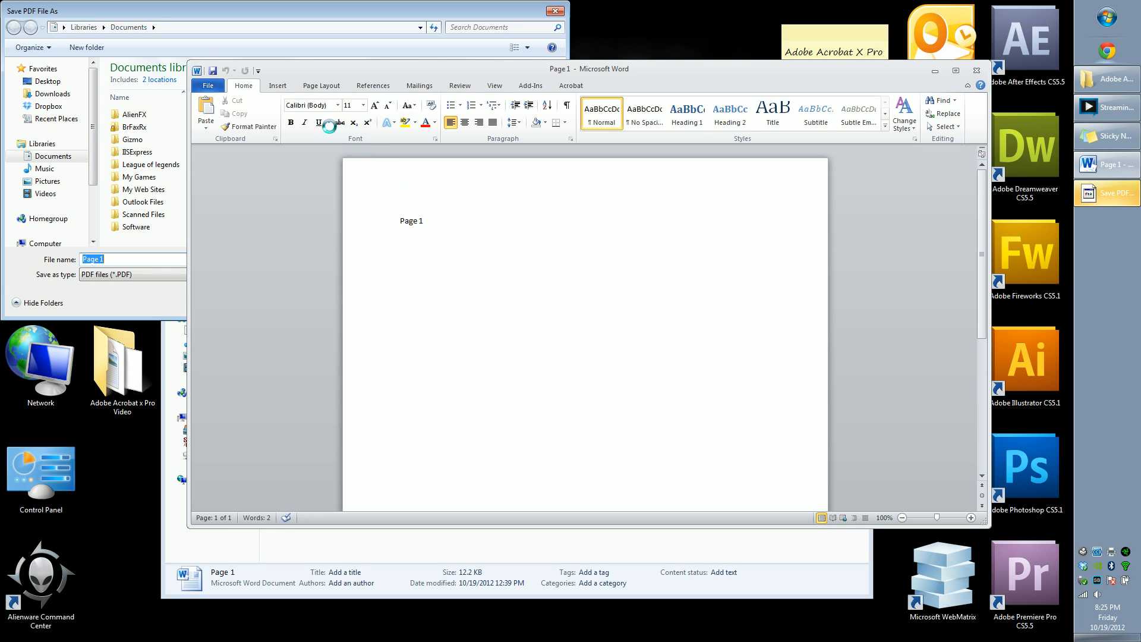
Step: Save the PDF as "PRINT TO PDF" in the Adobe Acrobat x Pro Video folder on the Desktop
drag(191, 12, 388, 111)
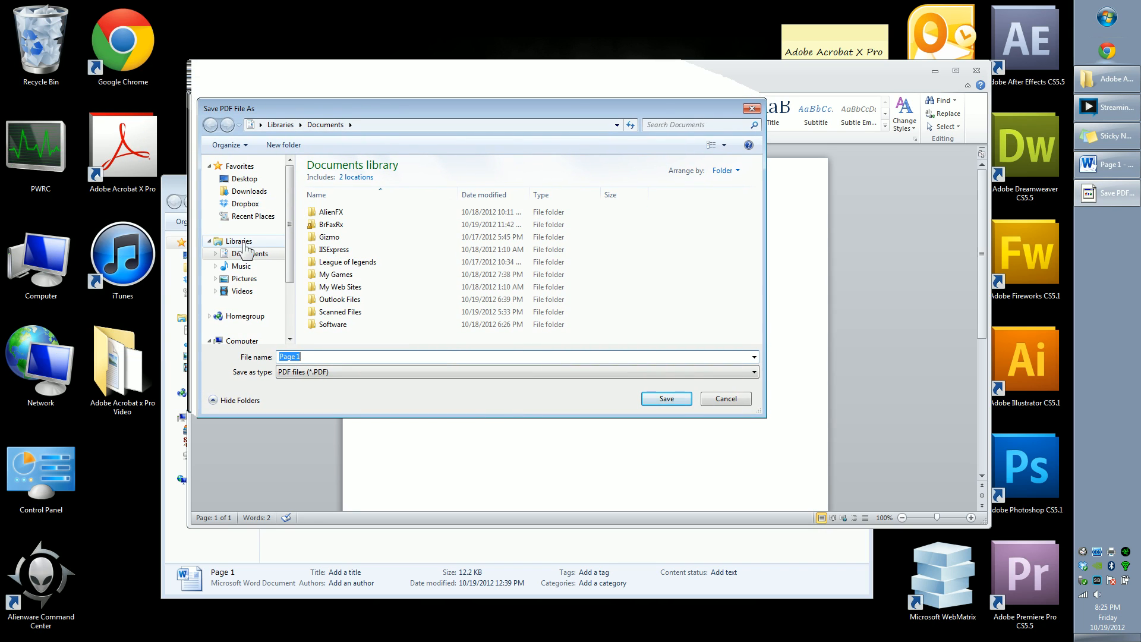
click(244, 179)
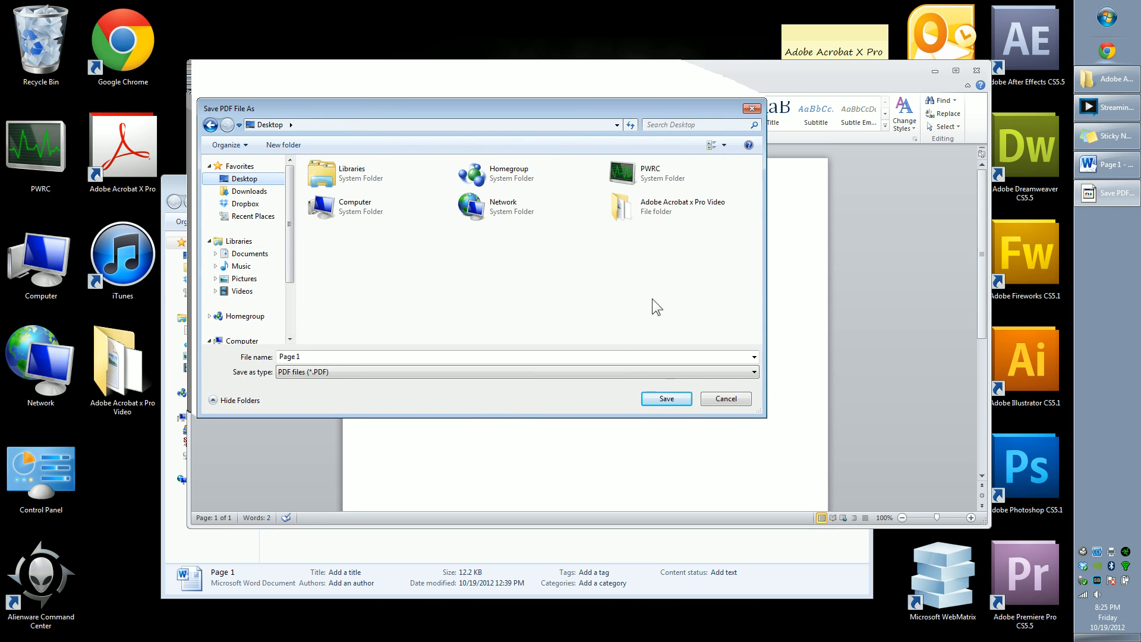
double_click(657, 208)
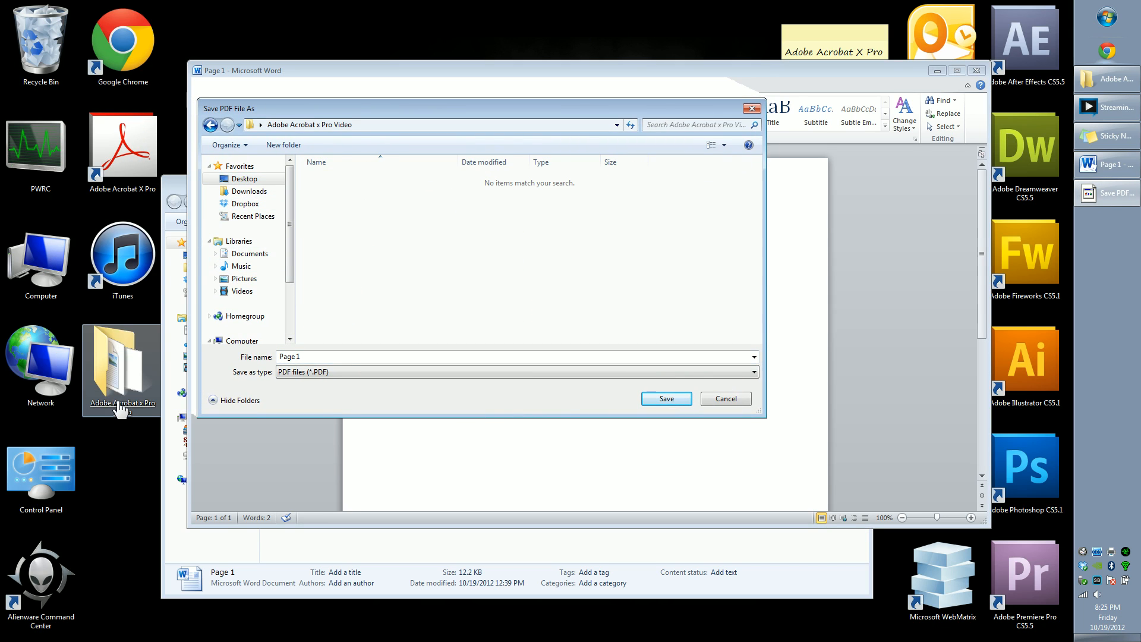
click(325, 359)
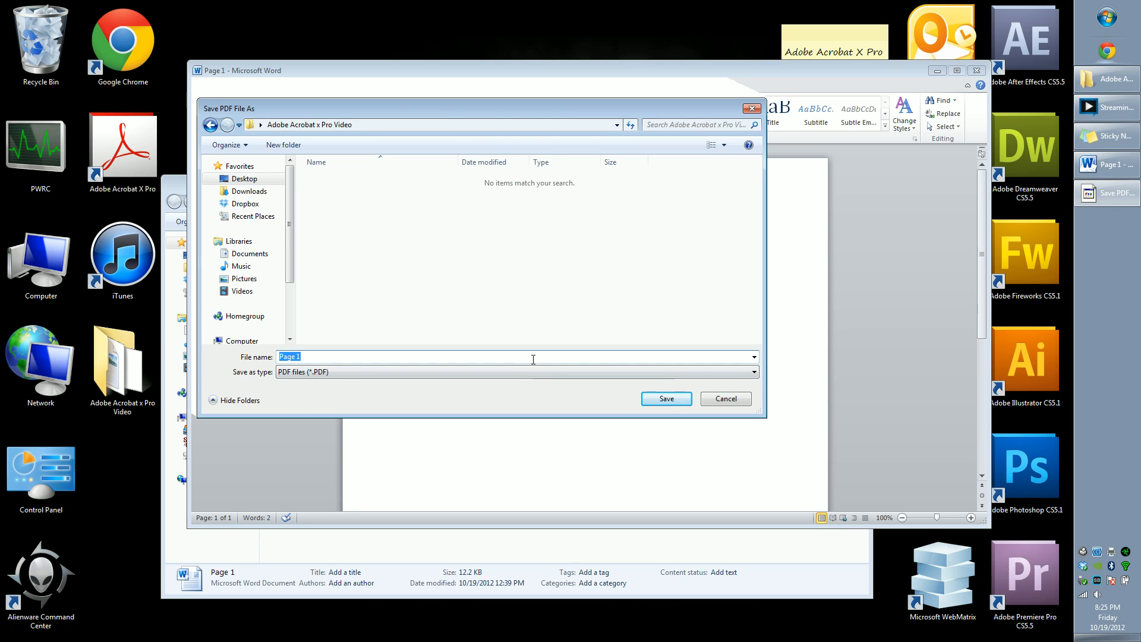
text(PRINT TO PDF)
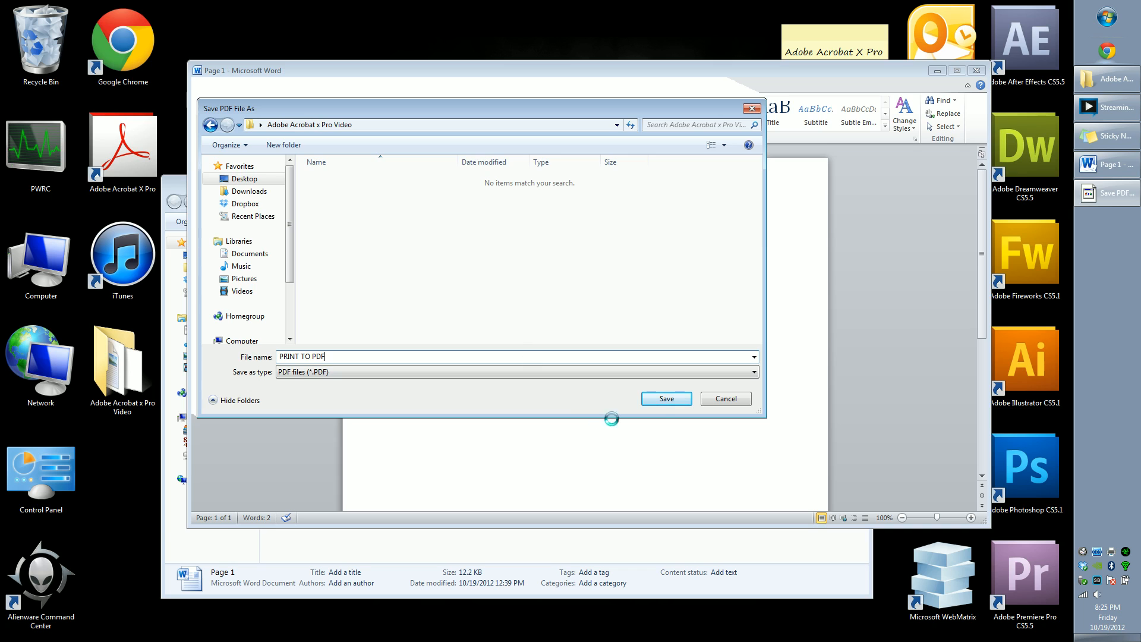
click(666, 399)
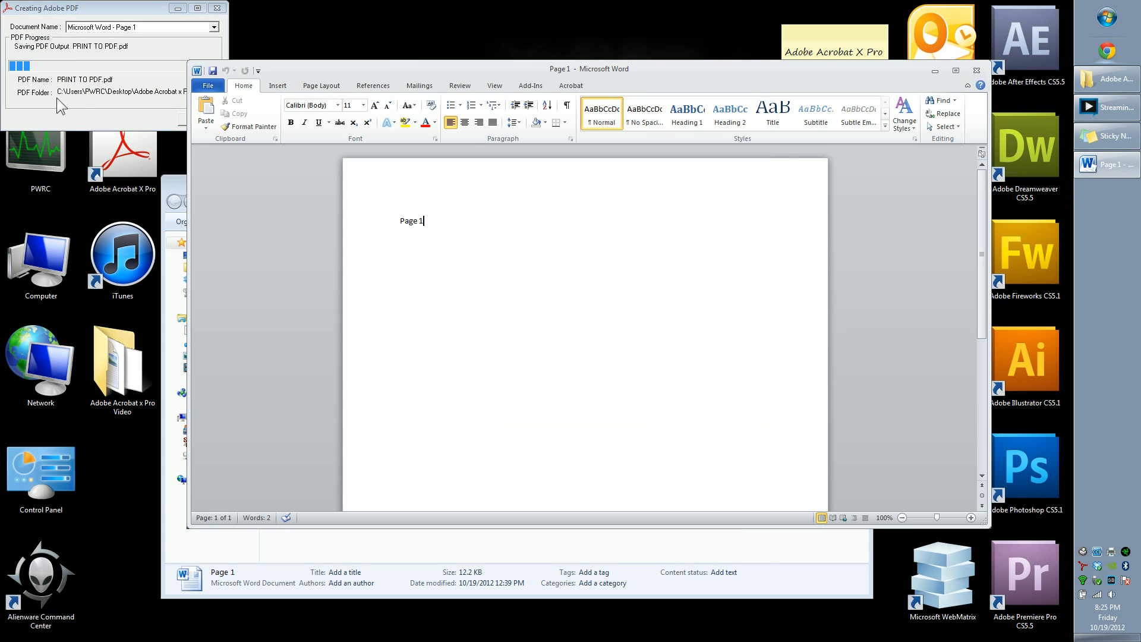
Step: Close the Word document and the Acrobat window showing PRINT TO PDF
click(976, 72)
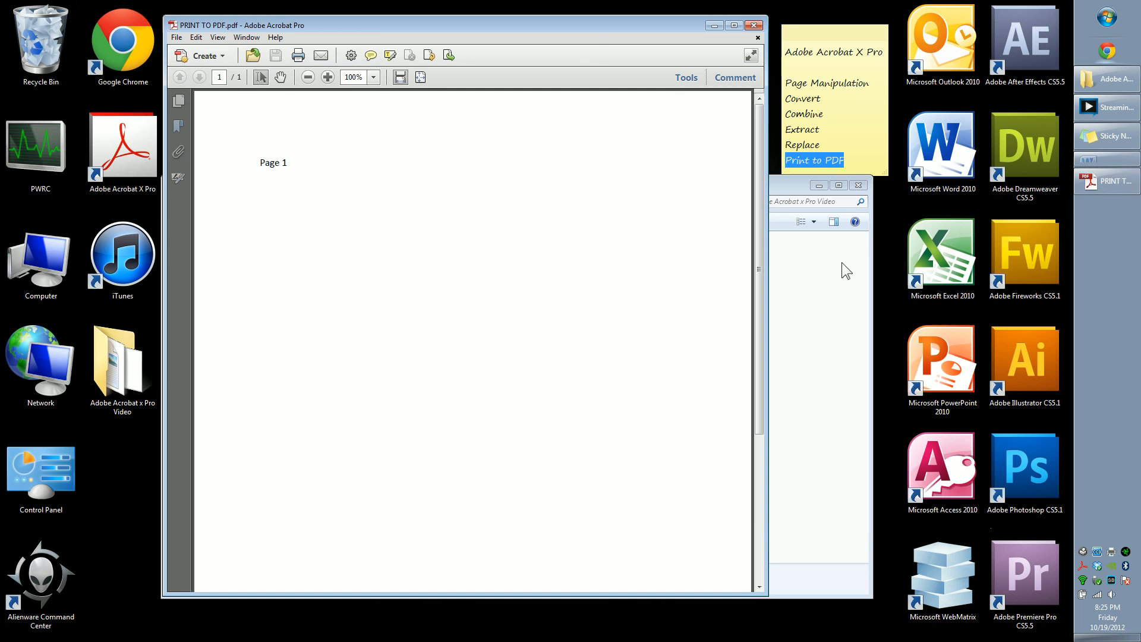
mouse_move(401, 20)
mouse_down()
mouse_move(423, 26)
mouse_move(402, 29)
mouse_up()
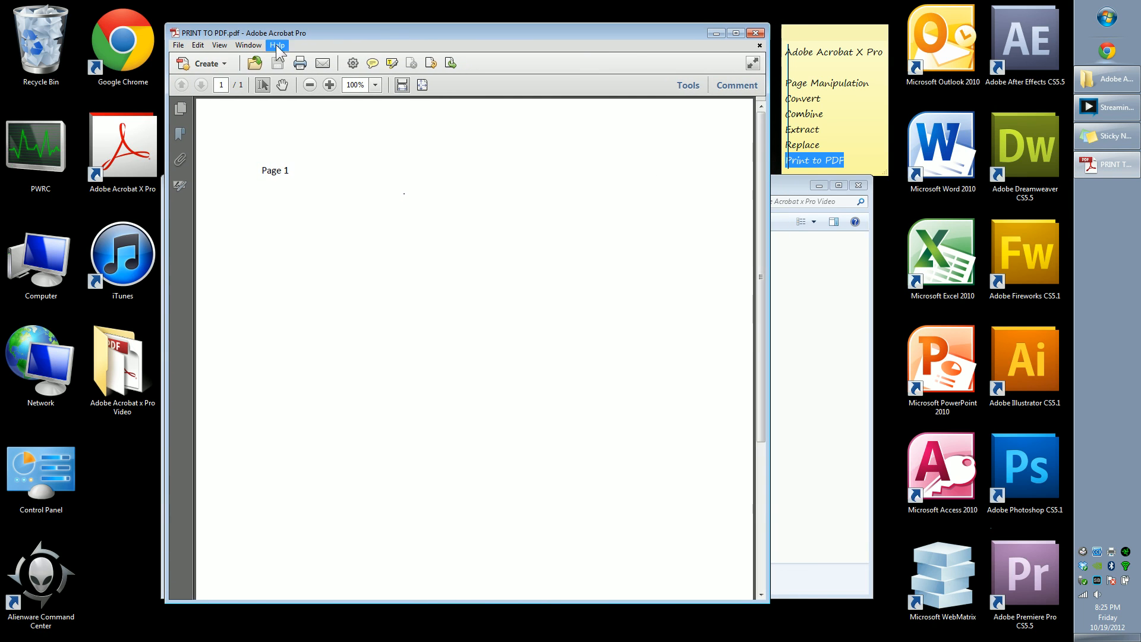
click(755, 34)
click(382, 469)
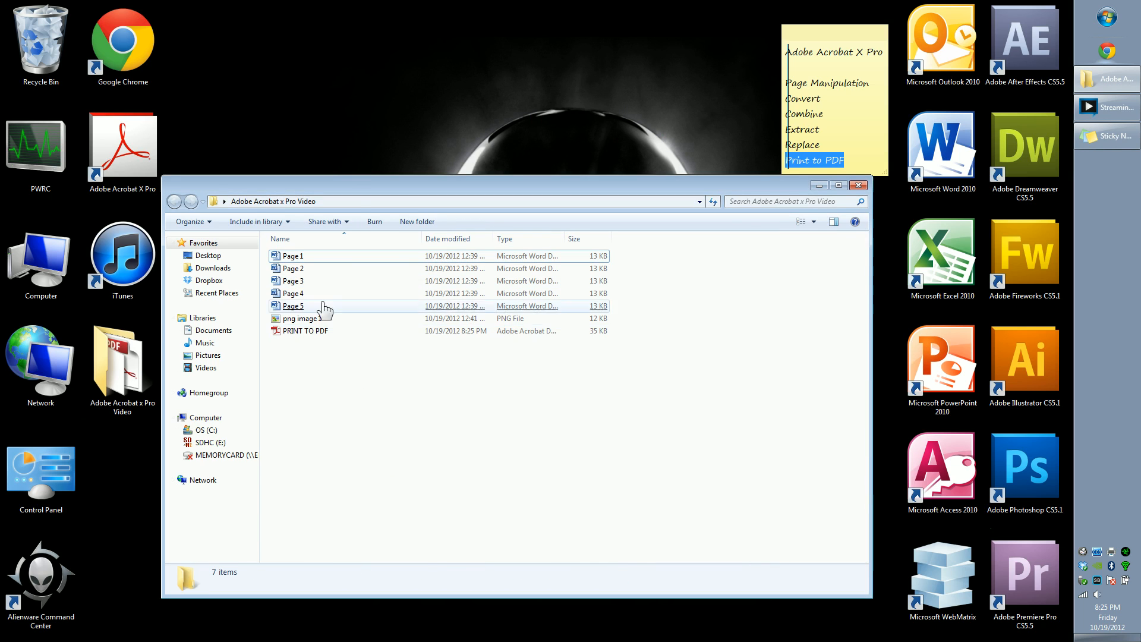
Step: Open PRINT TO PDF from the folder to review its page, then close Acrobat
drag(341, 187, 364, 167)
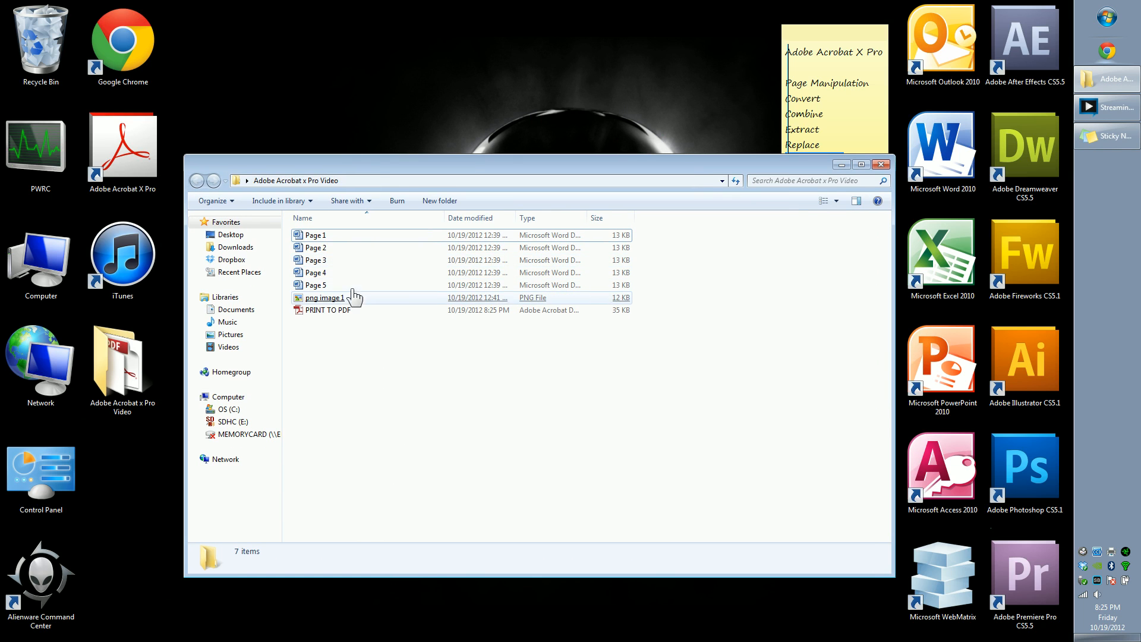
click(330, 312)
double_click(333, 315)
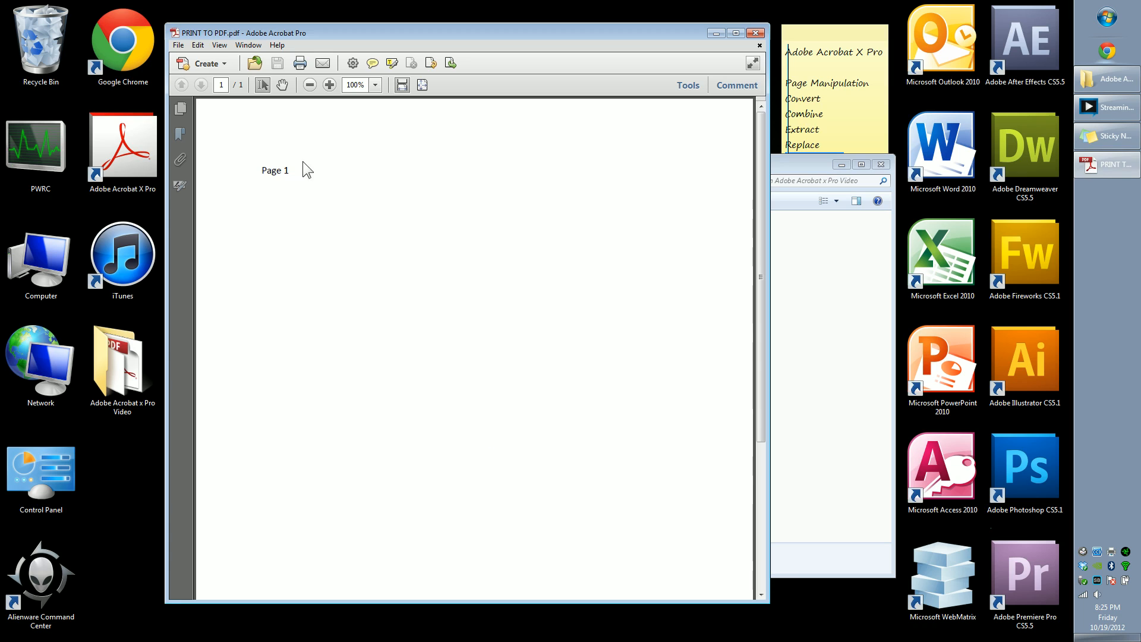
drag(302, 171, 260, 168)
click(349, 272)
click(754, 33)
click(502, 355)
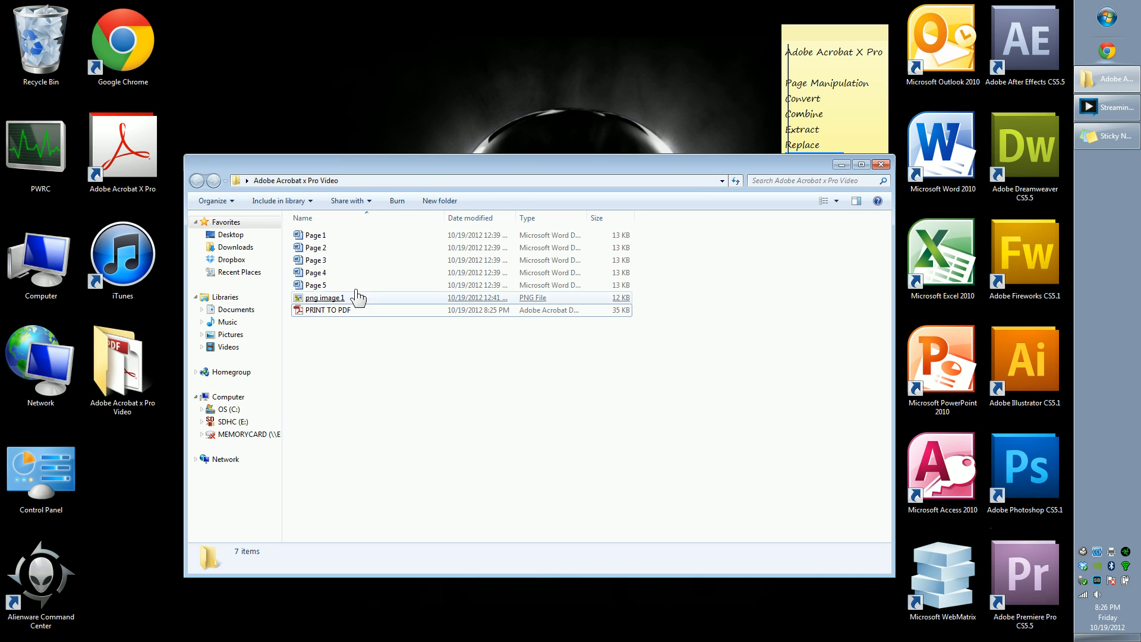
Step: Switch to Chrome on the Google homepage and open the page's print dialog
click(369, 248)
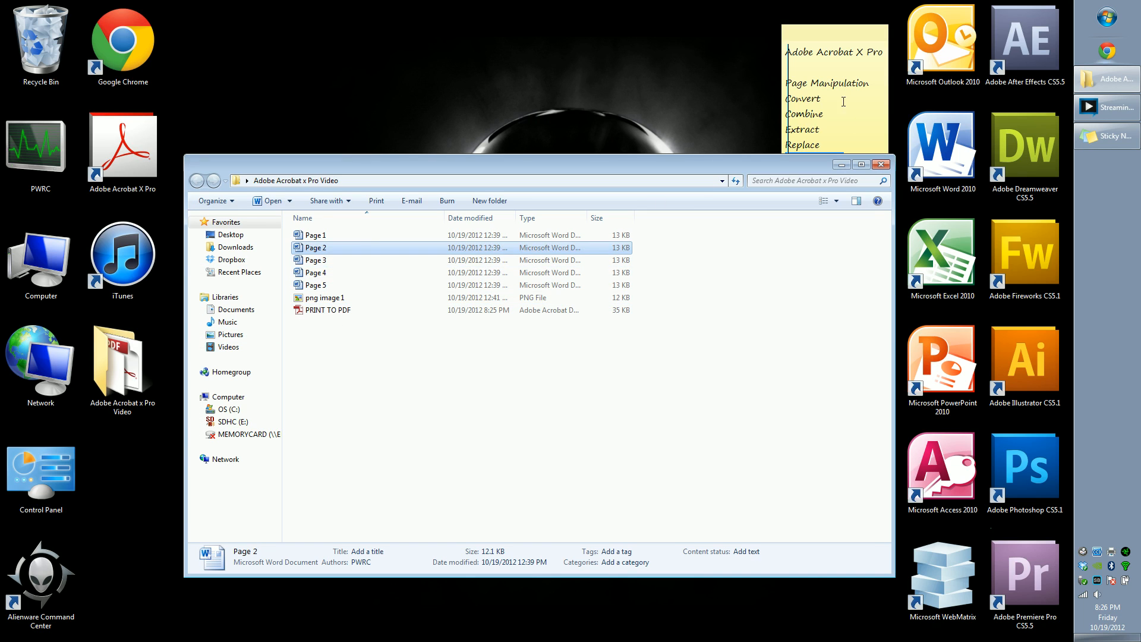
click(682, 56)
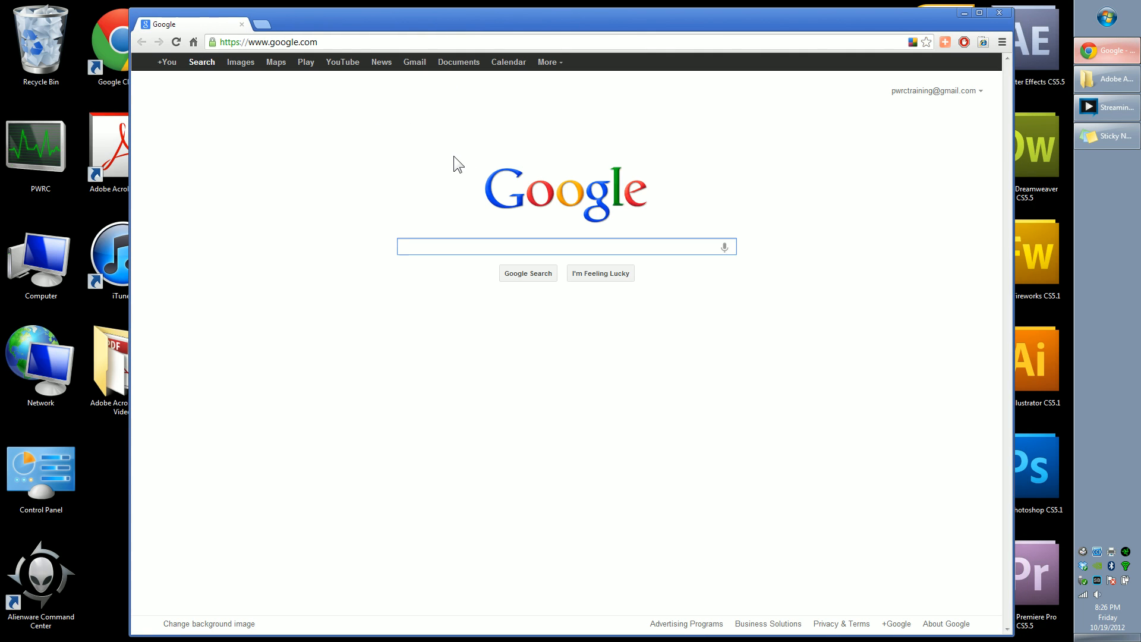
key(ctrl+p)
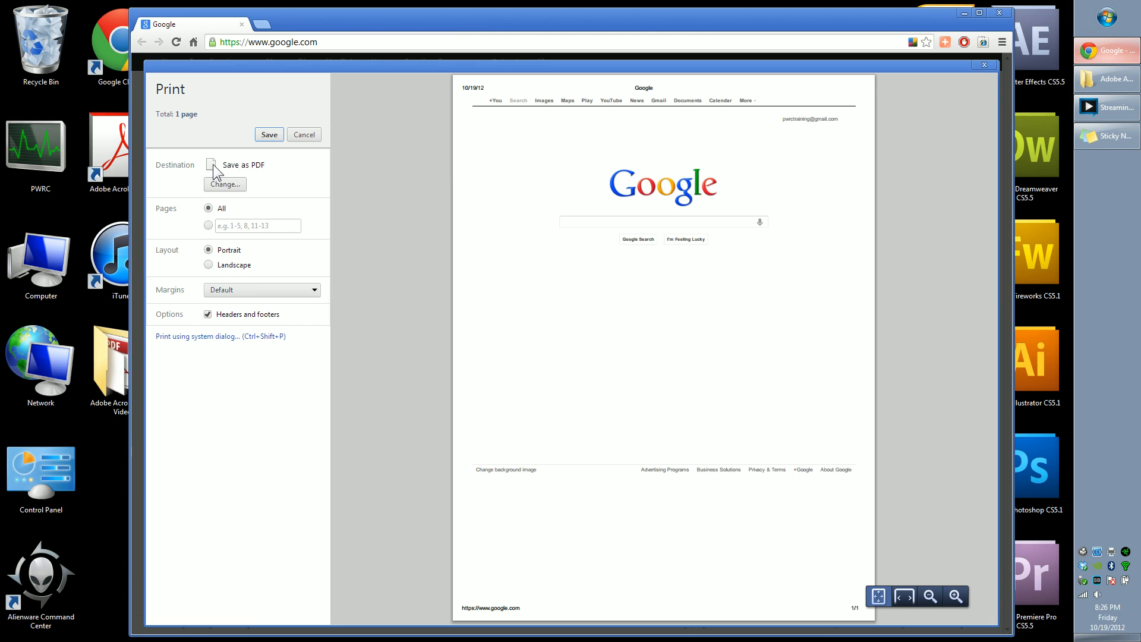
Step: Set the print destination to Save as PDF and save the Google page as "Google" in the Adobe Acrobat x Pro Video folder
click(226, 184)
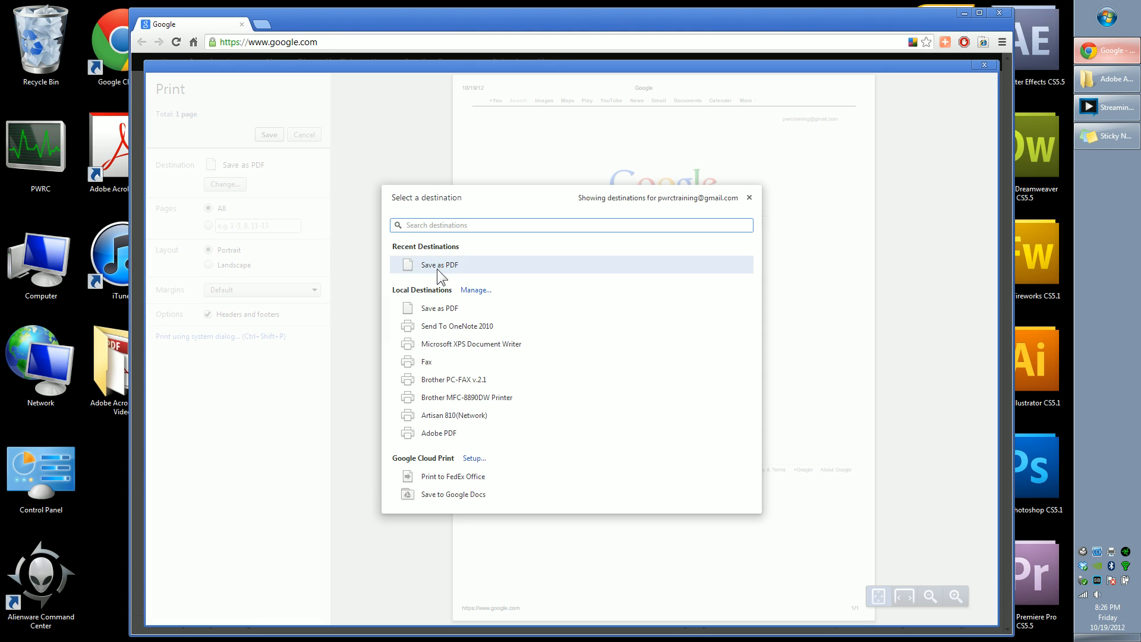
click(461, 266)
click(274, 135)
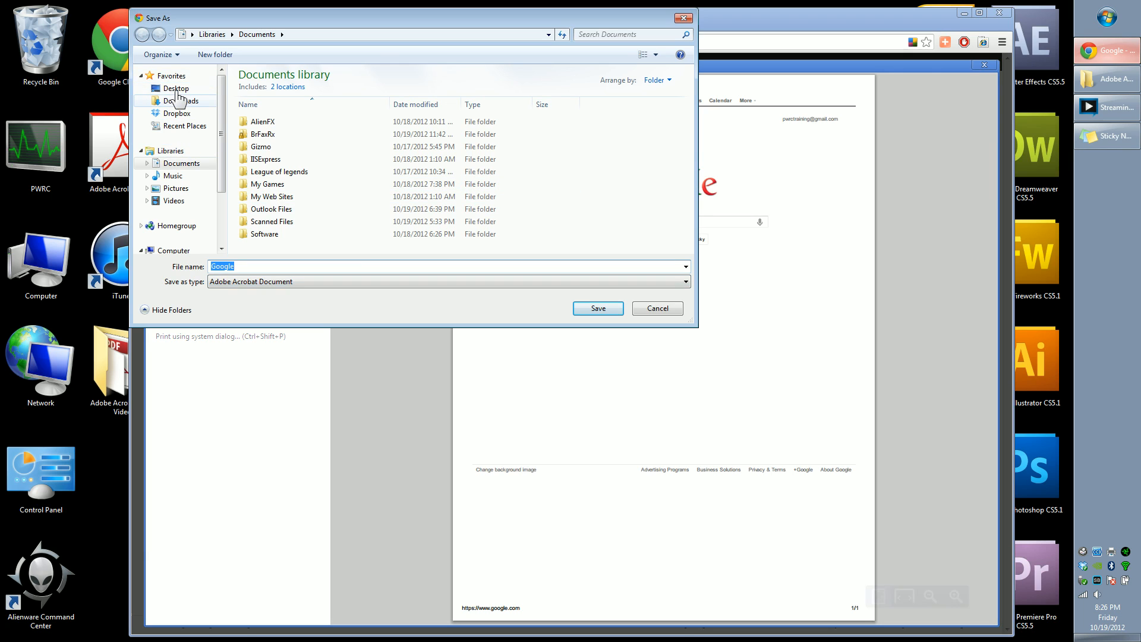
click(176, 89)
double_click(587, 123)
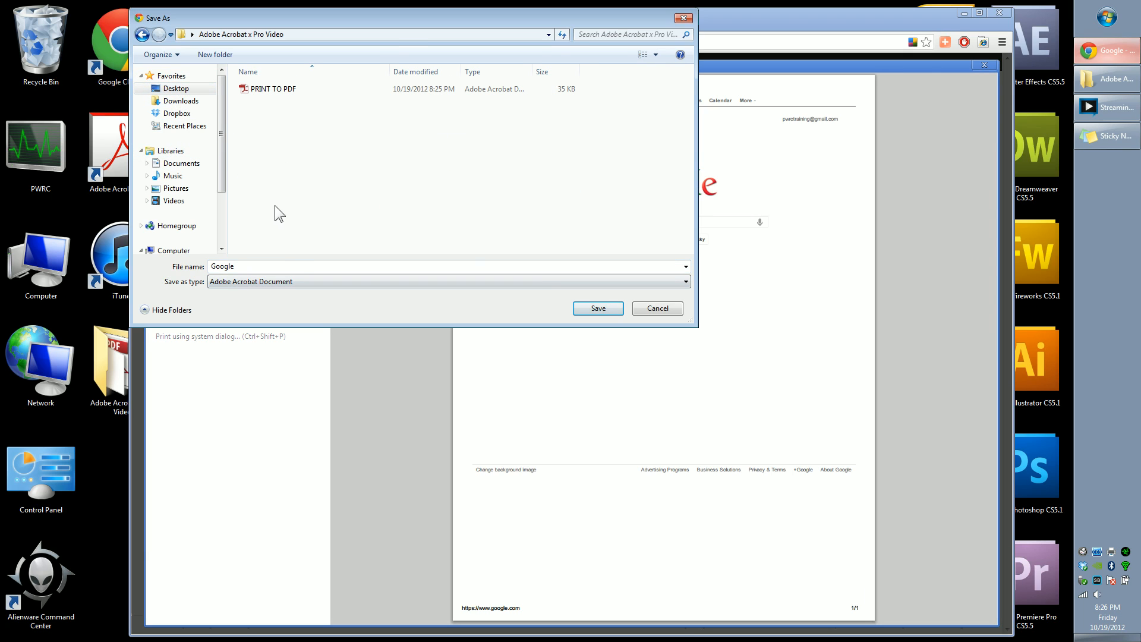
click(605, 311)
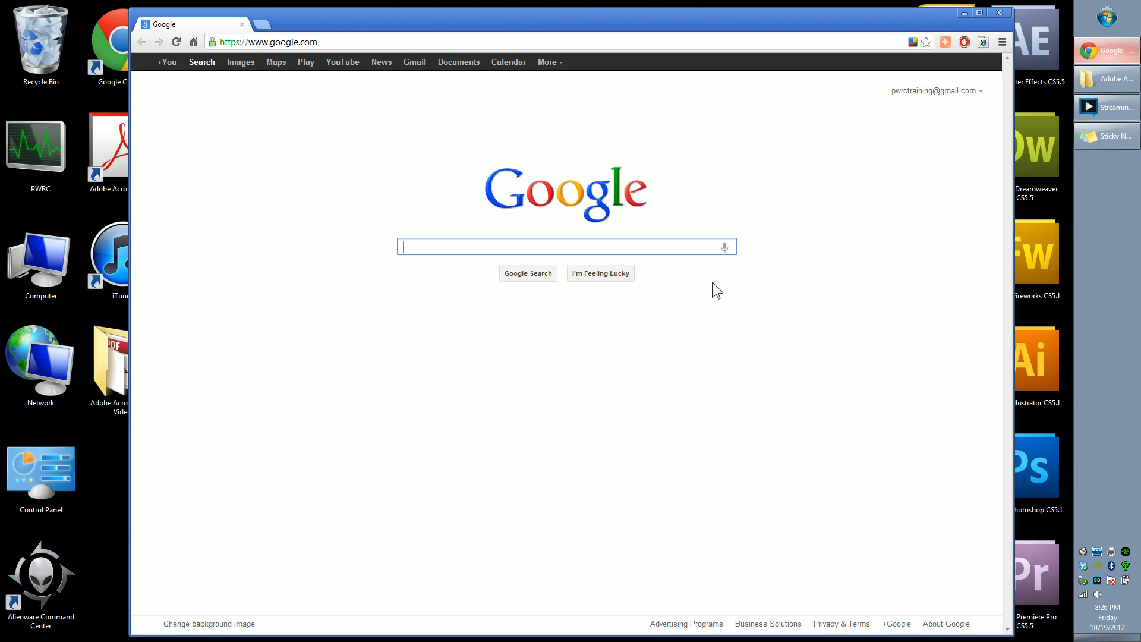
Step: Close Chrome and move the Adobe Acrobat x Pro Video folder window higher on the desktop
click(1004, 12)
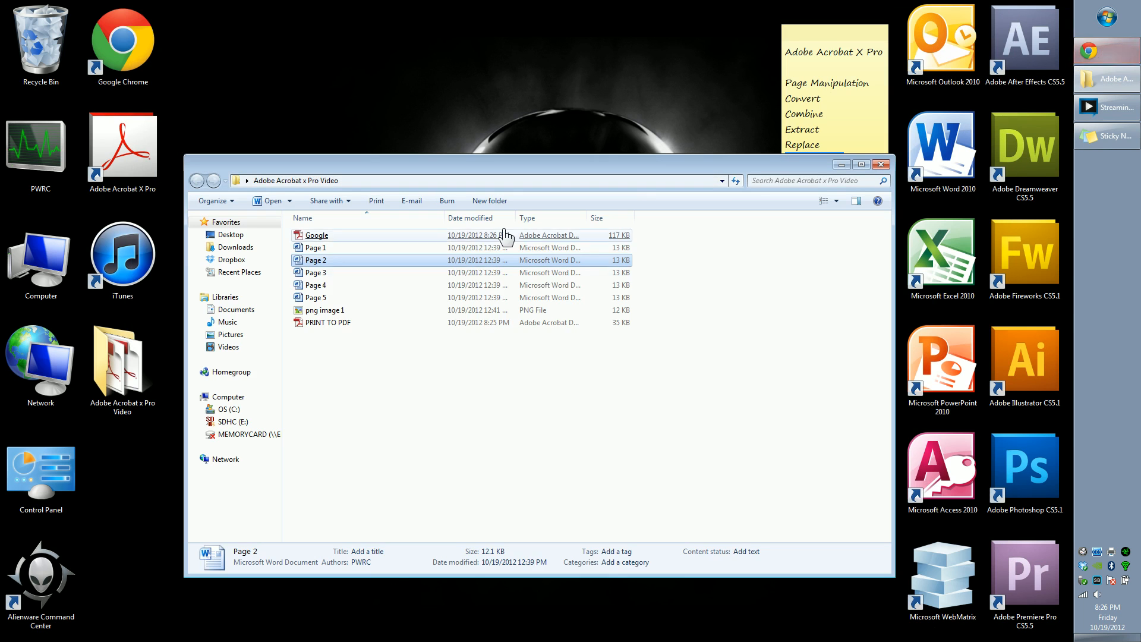
click(515, 384)
drag(414, 174, 411, 145)
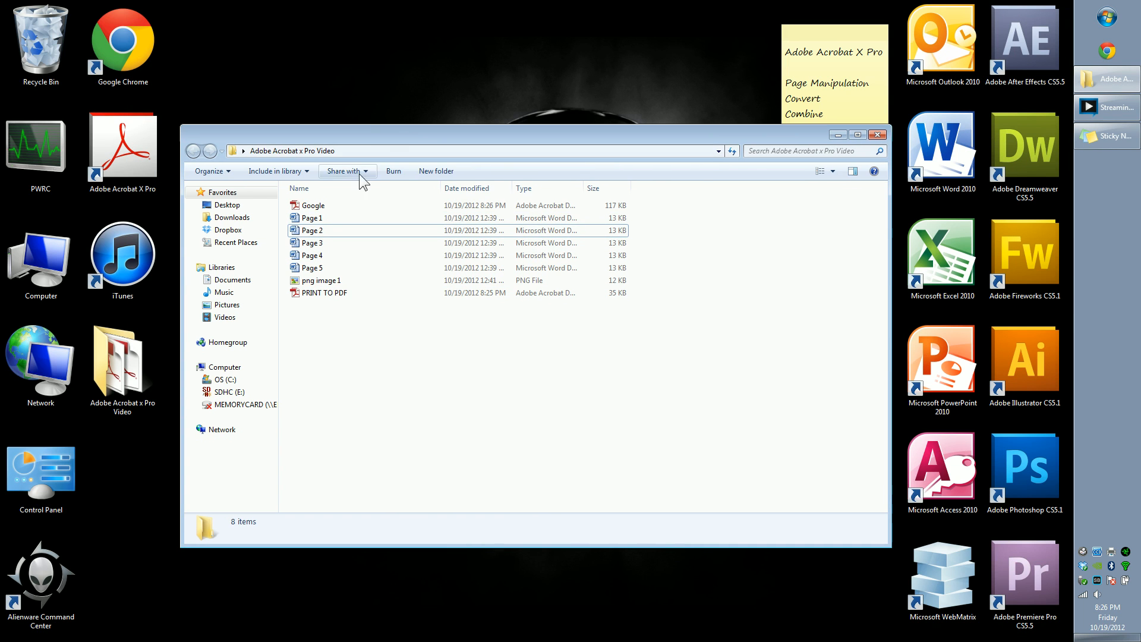
Step: Select the new Google PDF in the folder to examine its file details
click(319, 205)
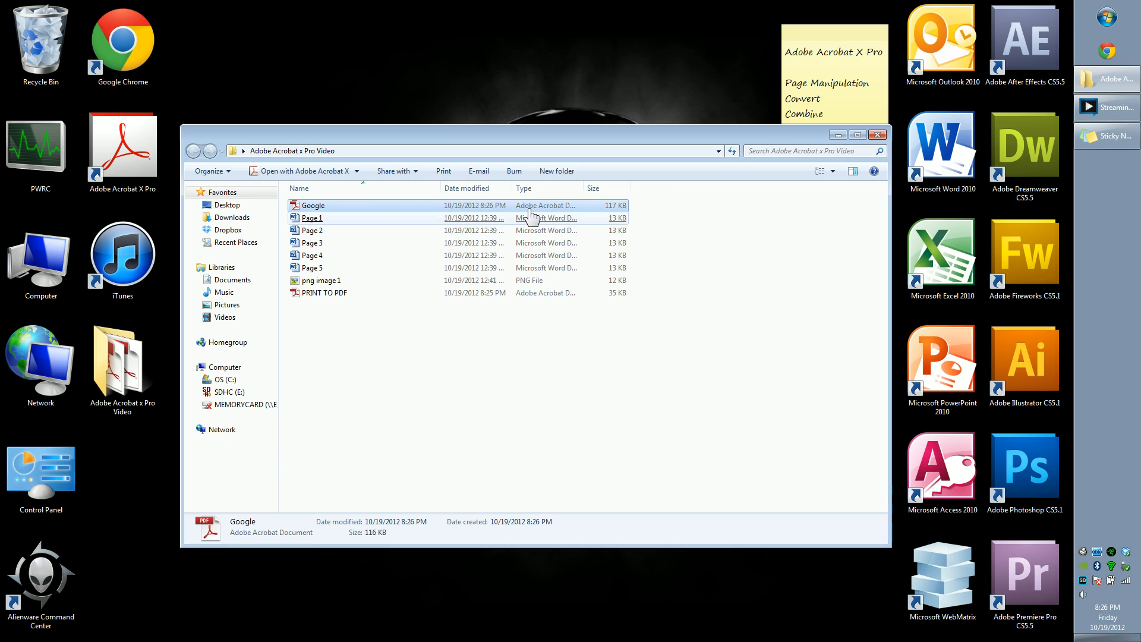
click(383, 333)
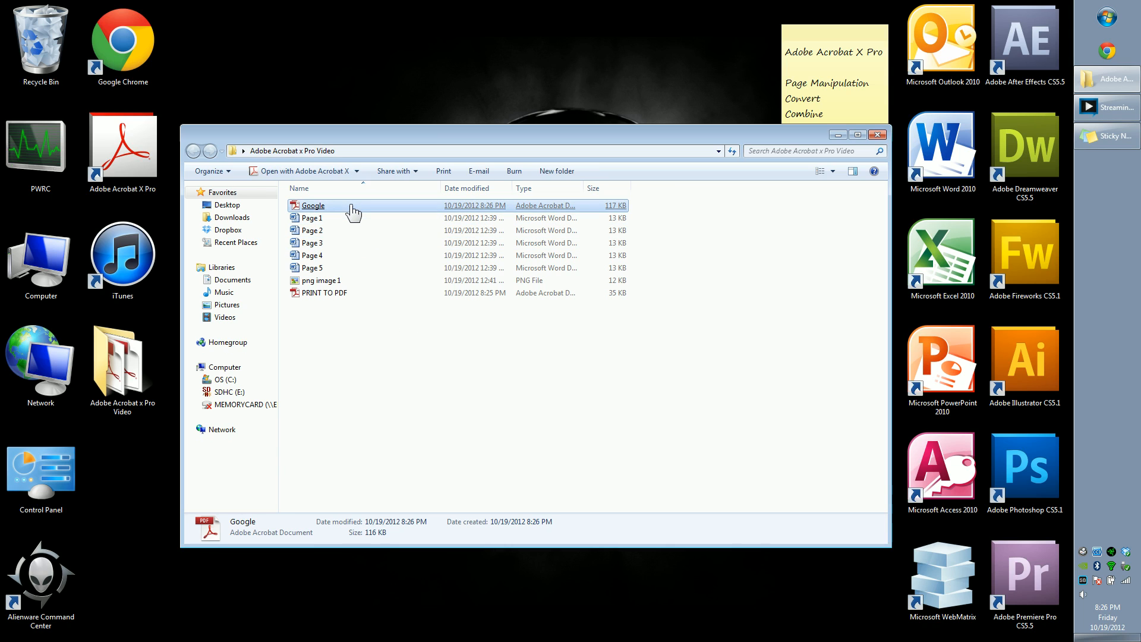
click(408, 353)
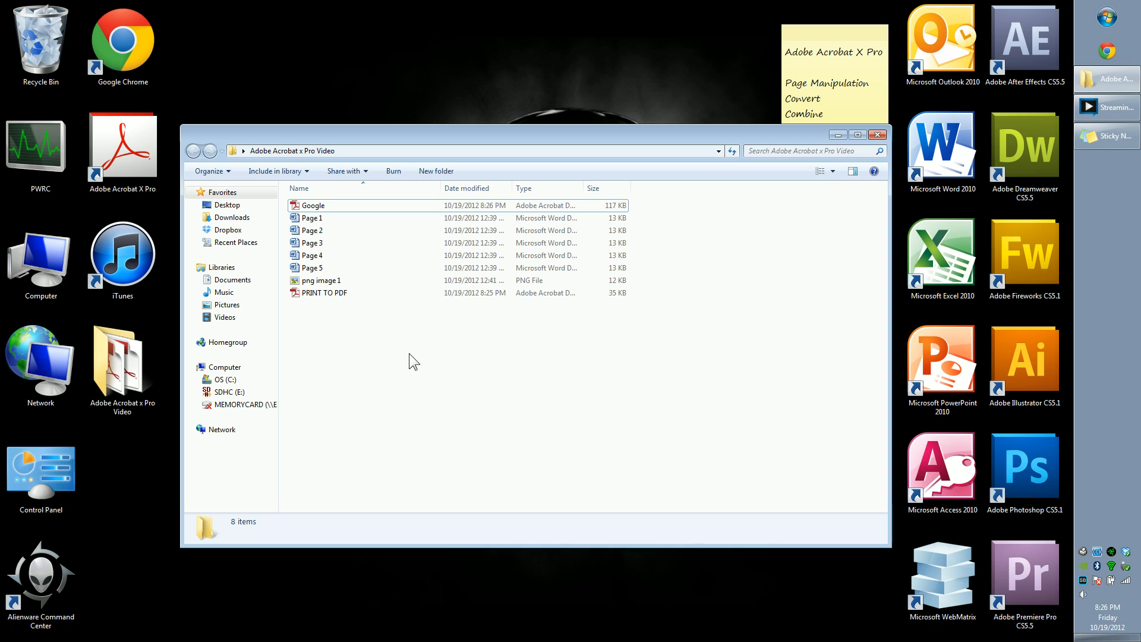
Step: Convert the Page 5 Word document to Adobe PDF, saving it as Page 5 in the same folder
click(353, 268)
click(360, 326)
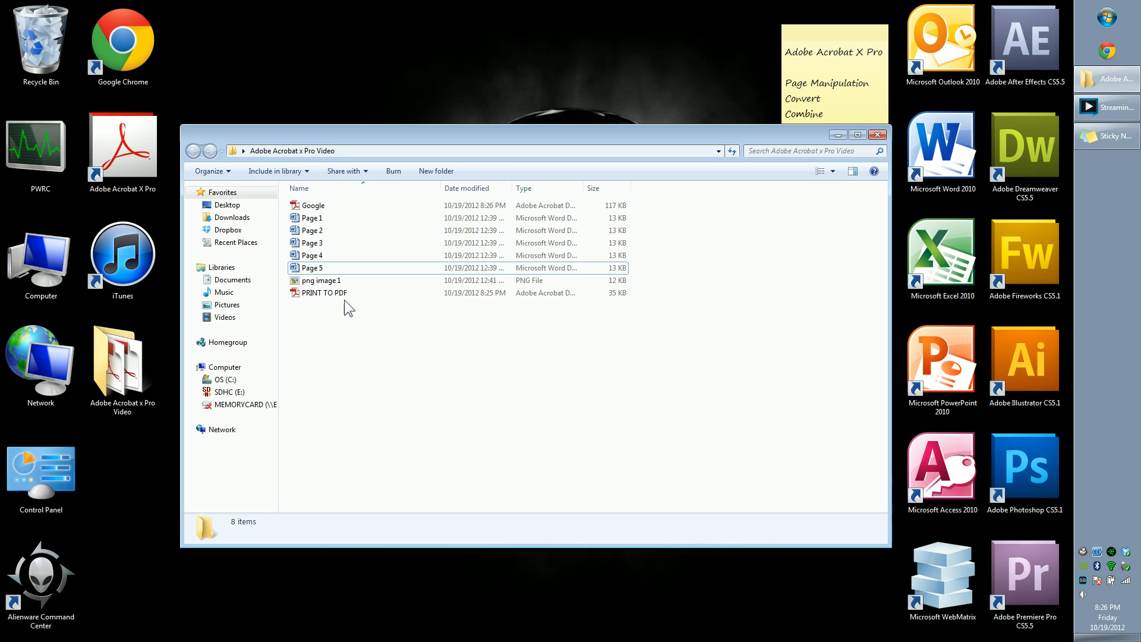
right_click(359, 271)
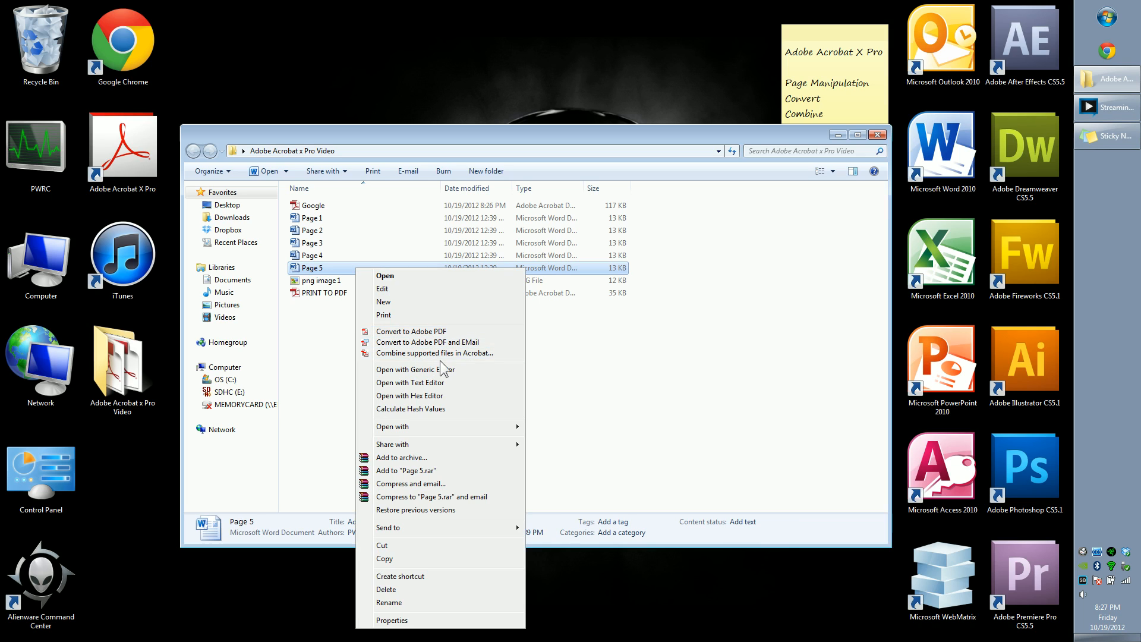
click(467, 331)
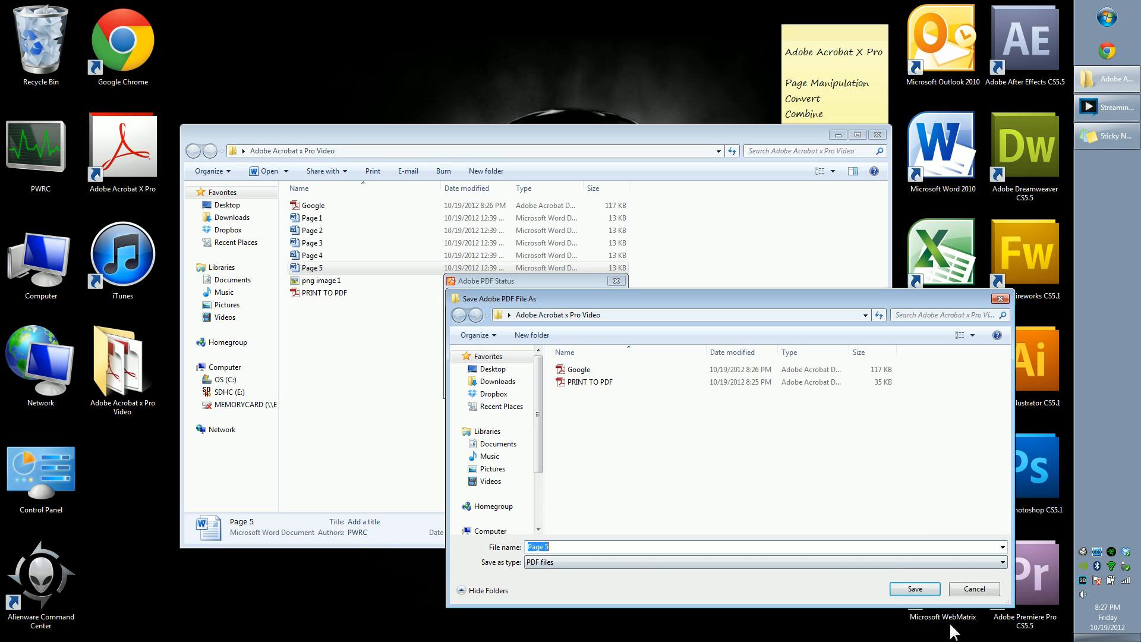
click(924, 589)
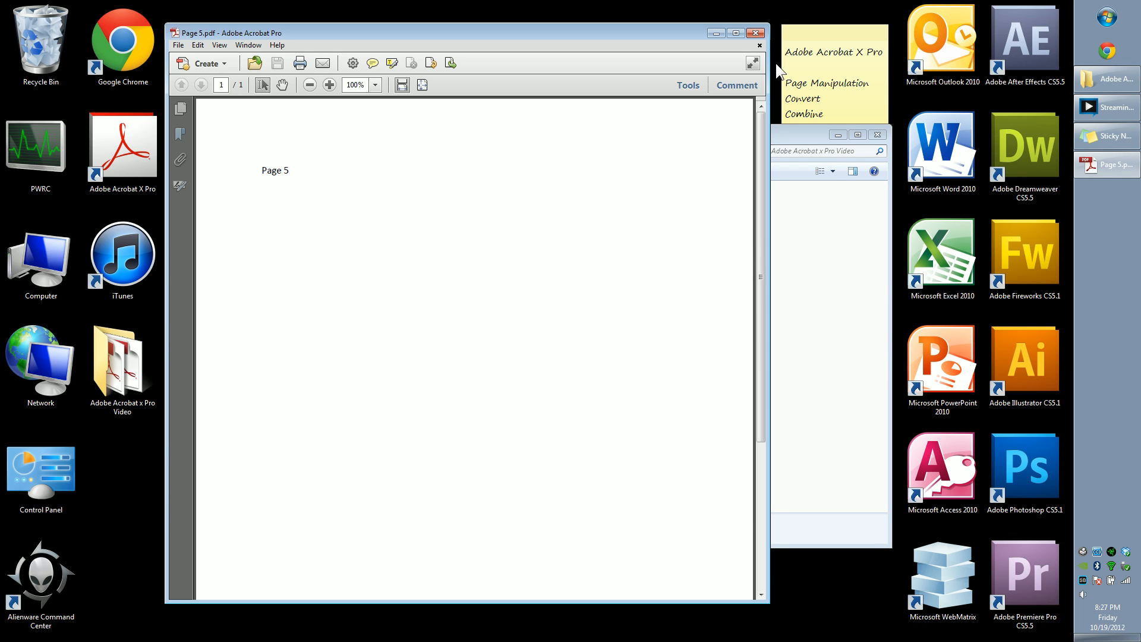
Step: Close the Page 5 PDF in Acrobat and select the Google and png image 1 files in the folder
click(755, 33)
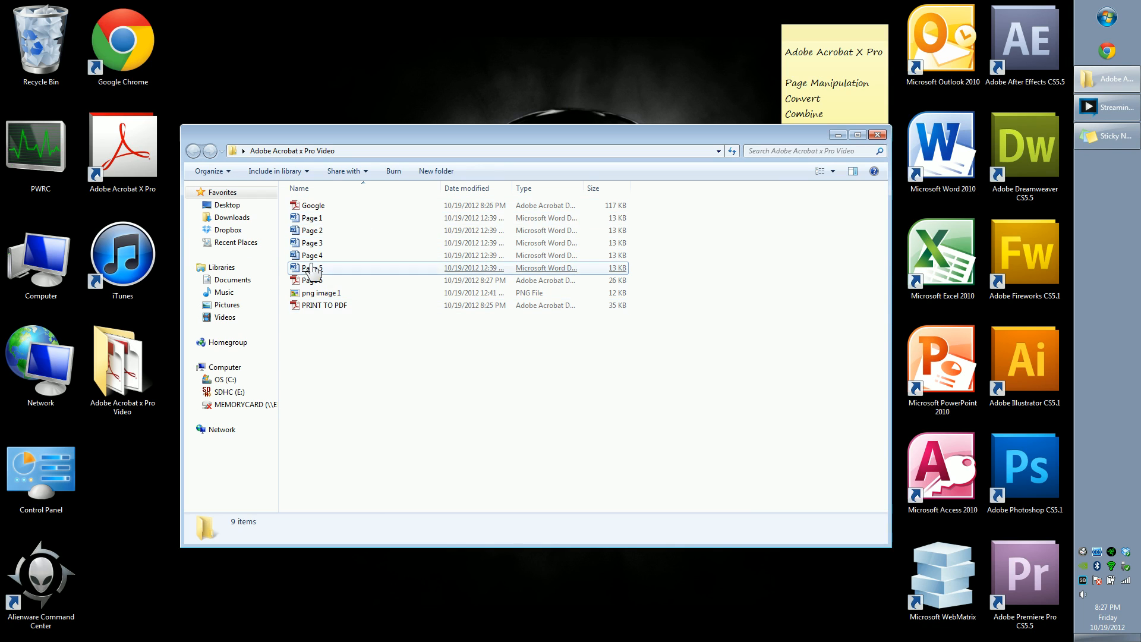
click(413, 255)
click(359, 206)
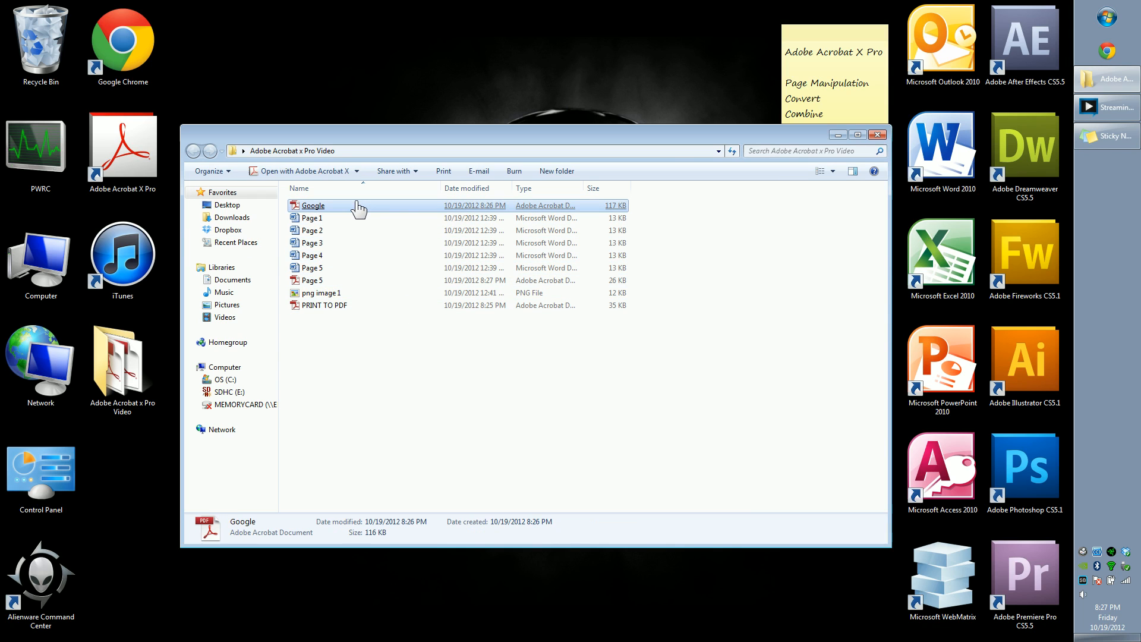
click(457, 293)
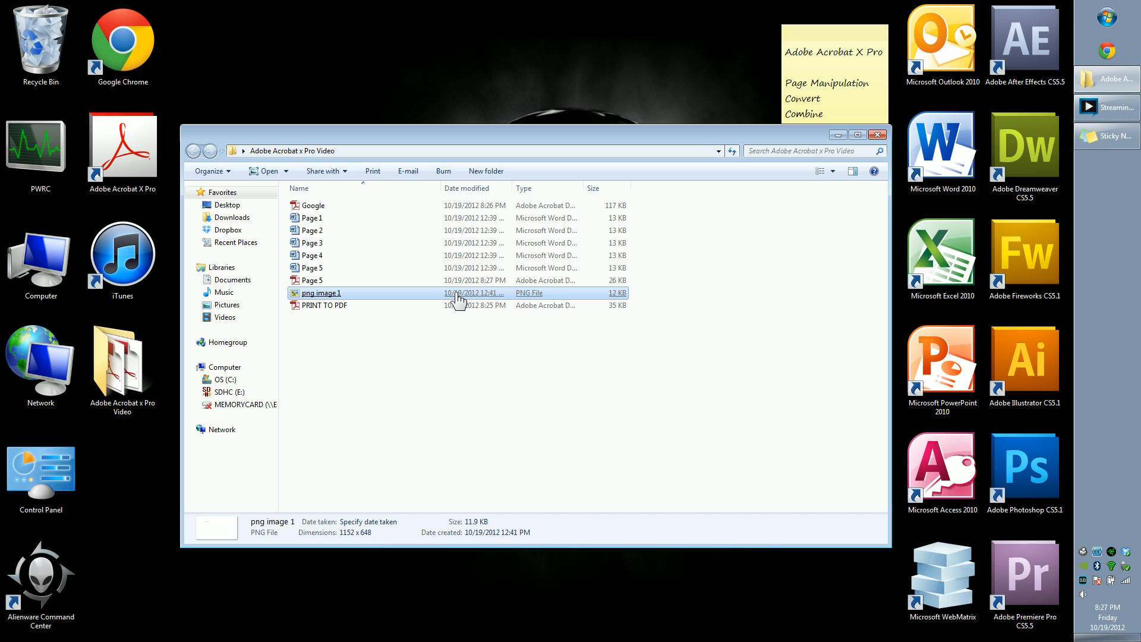
click(456, 370)
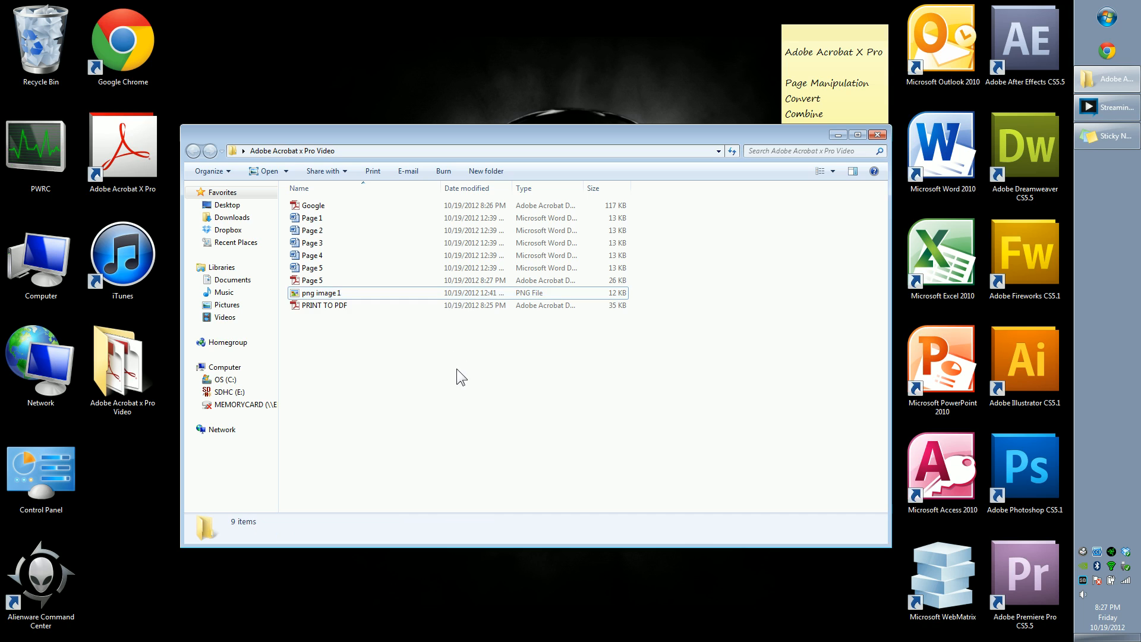
Step: Open png image 1 in Windows Photo Viewer to view it, then close the viewer
double_click(310, 294)
drag(444, 108, 416, 71)
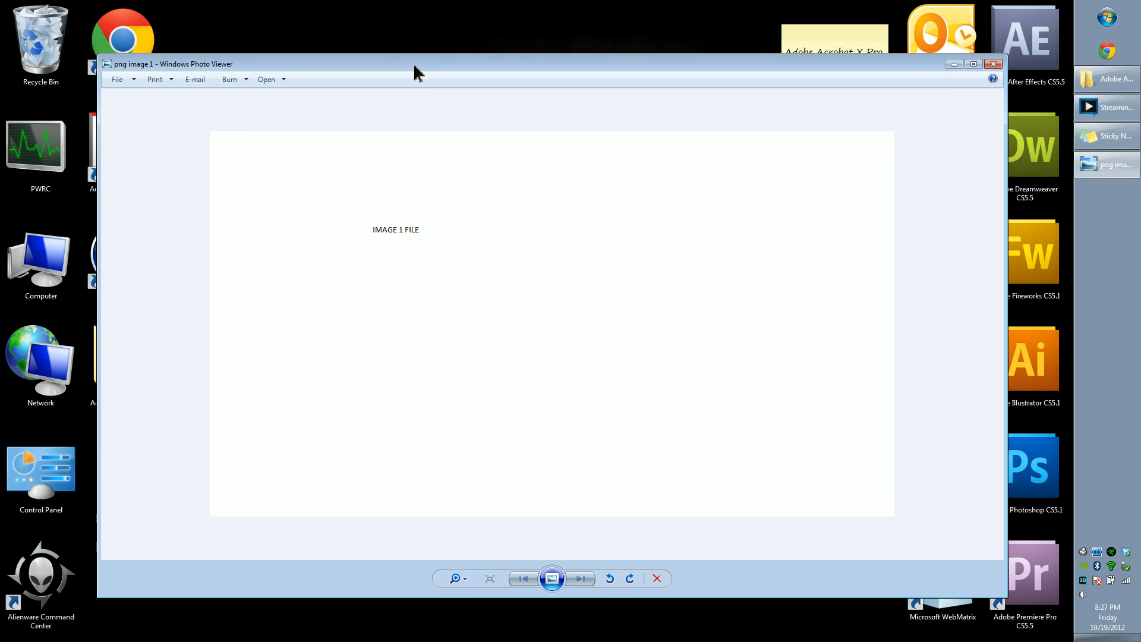
click(993, 63)
Step: Select all nine files in the folder and send them to Acrobat's Combine Files dialog
click(315, 280)
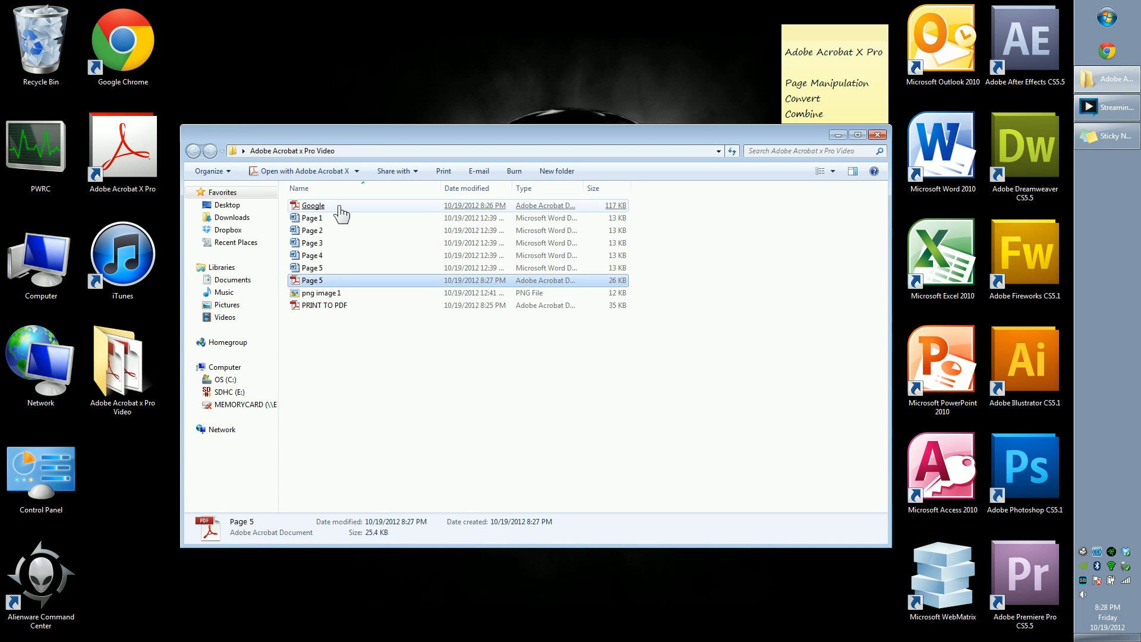
click(409, 403)
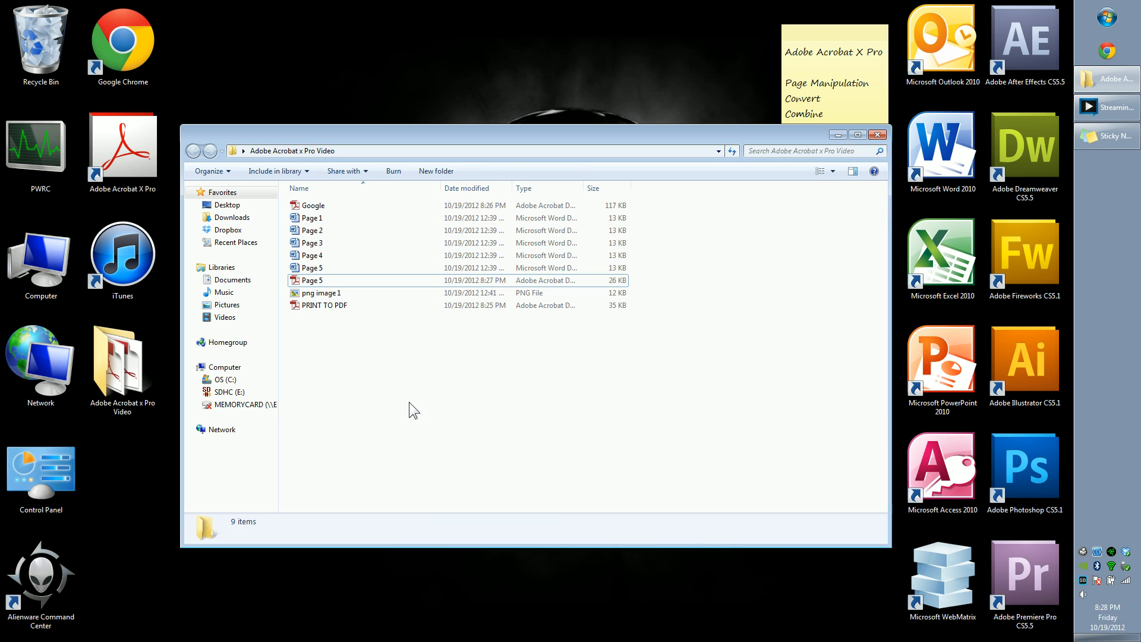
drag(460, 428, 289, 170)
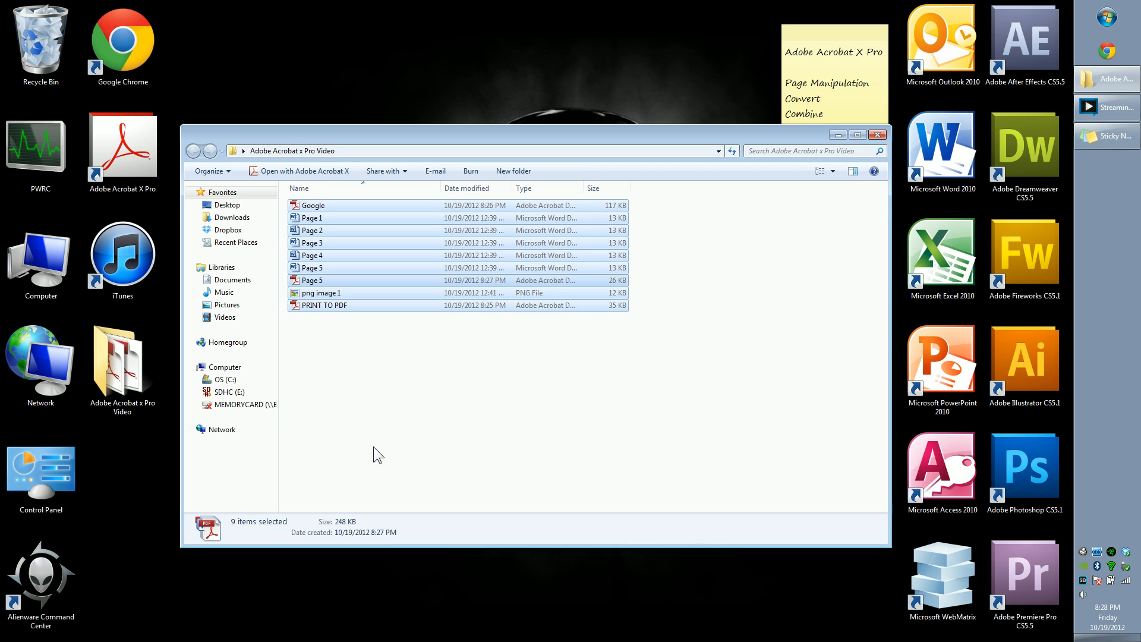
right_click(337, 209)
click(415, 217)
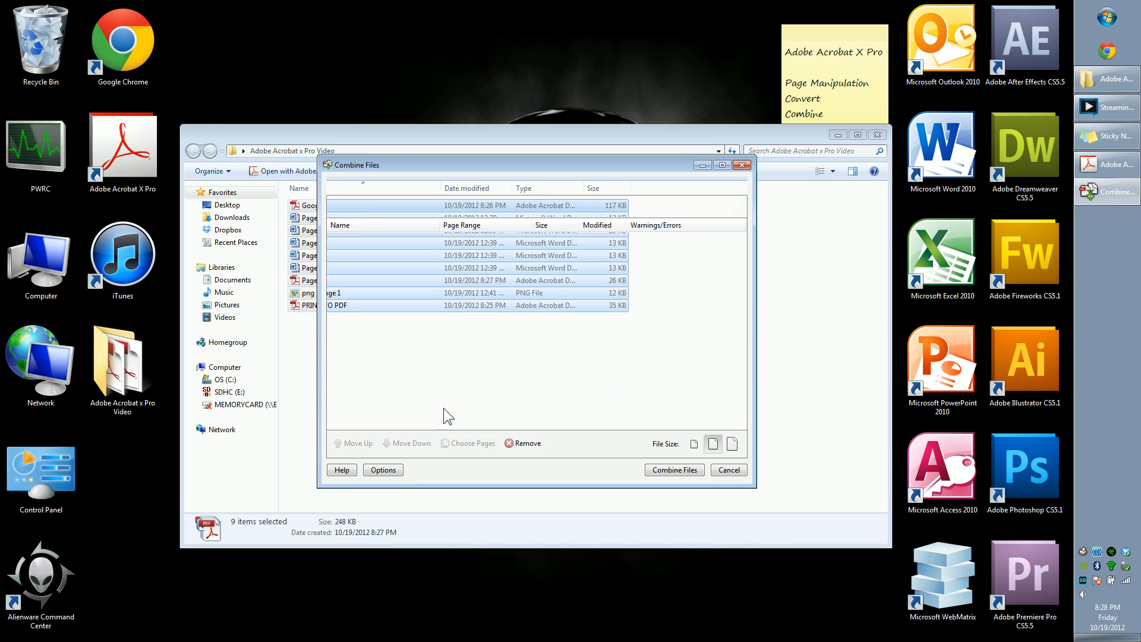
click(476, 380)
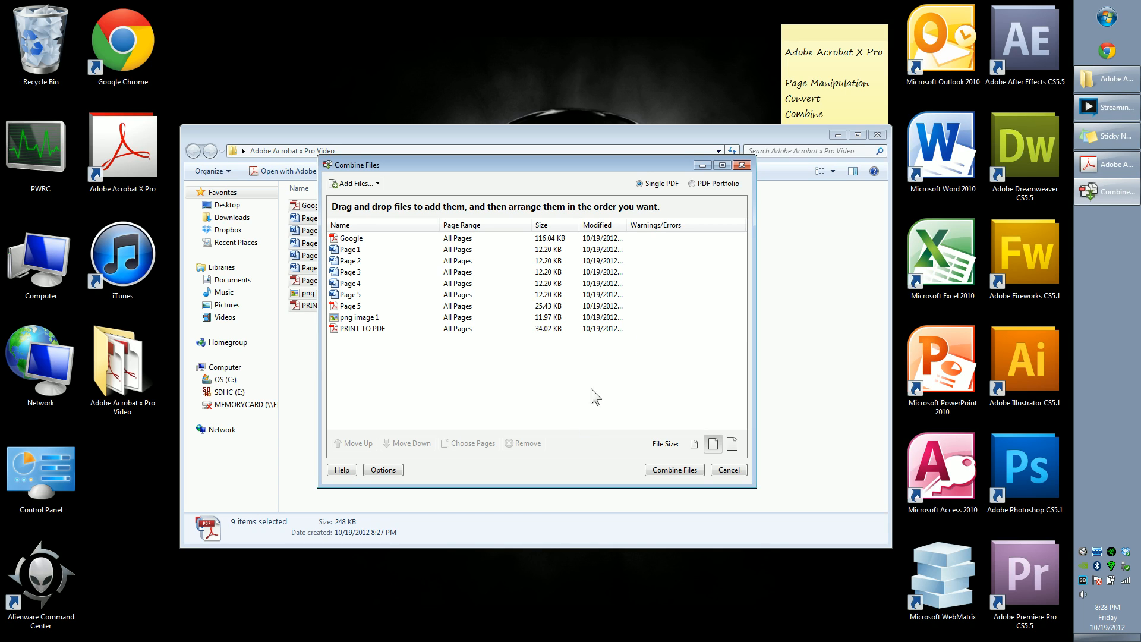
Step: Remove Google, png image 1, PRINT TO PDF and the Page 5 PDF from the combine list
click(360, 283)
click(377, 250)
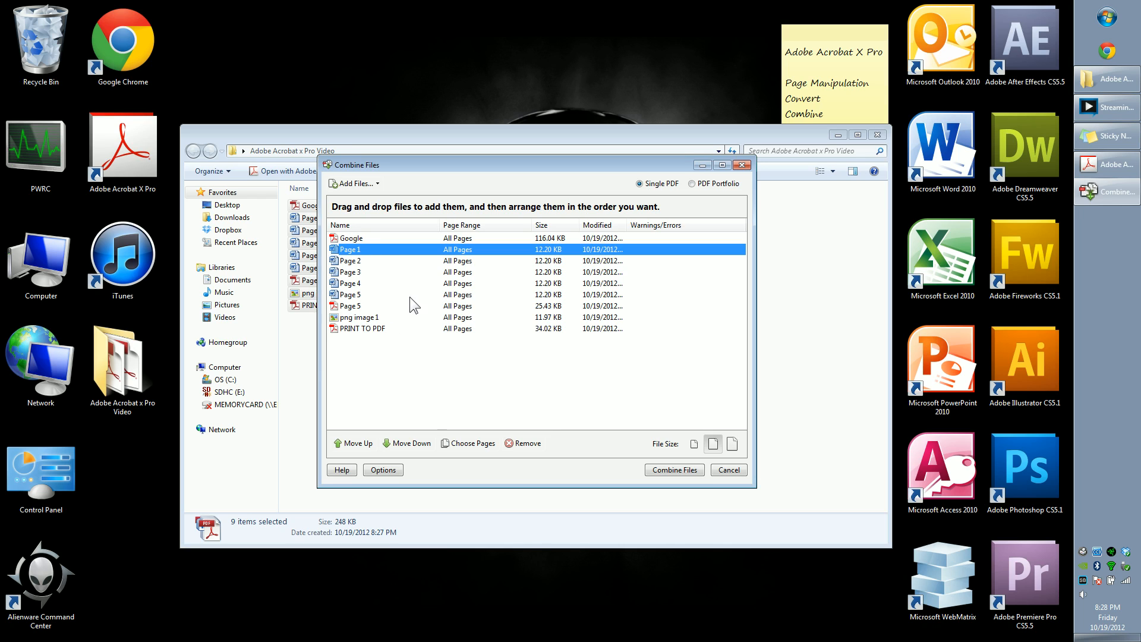
click(383, 237)
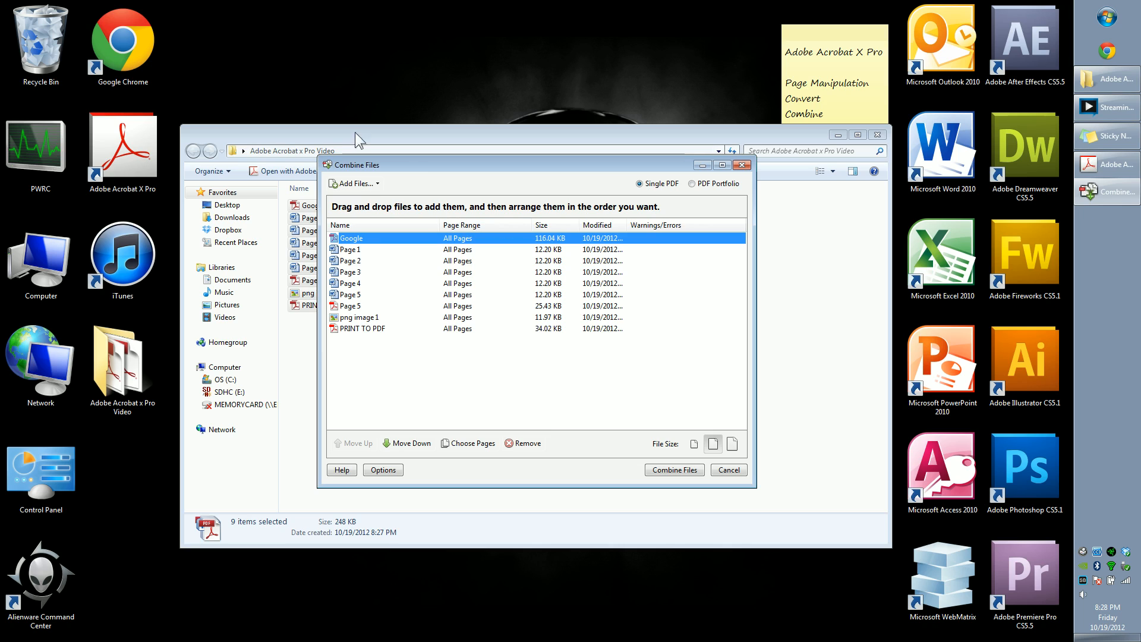
click(526, 444)
click(387, 295)
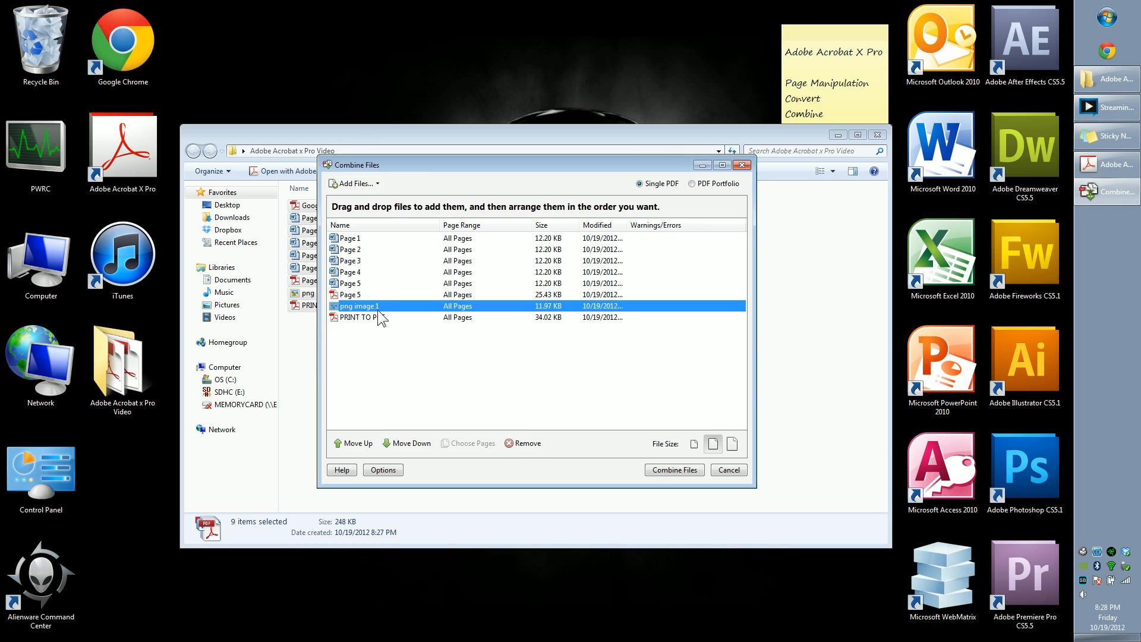
click(525, 443)
click(525, 443)
click(526, 443)
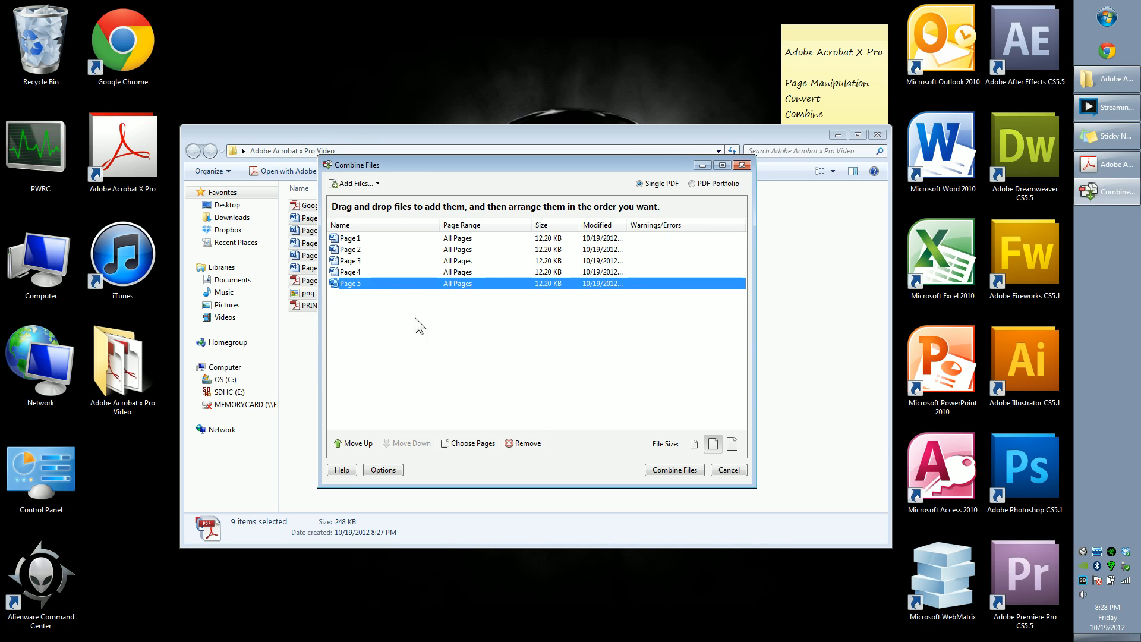
Step: Move Page 5 up to the top of the combine list
click(415, 318)
click(369, 283)
click(352, 443)
click(350, 444)
click(349, 443)
click(350, 443)
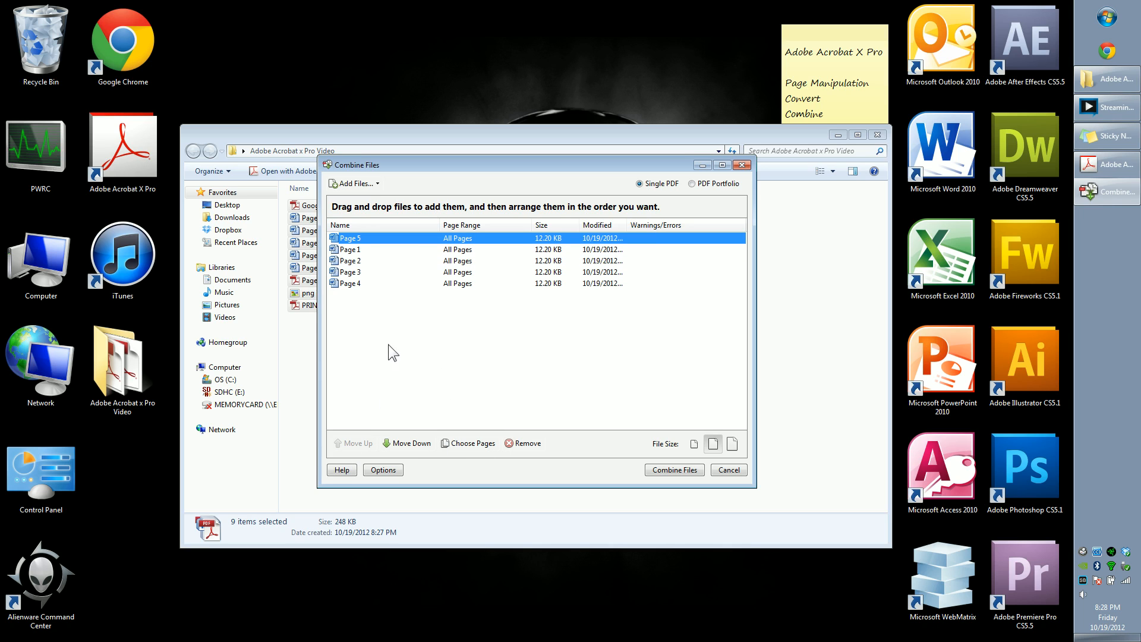
Step: Choose the smallest file size option and combine the five Word pages into a single PDF
click(373, 261)
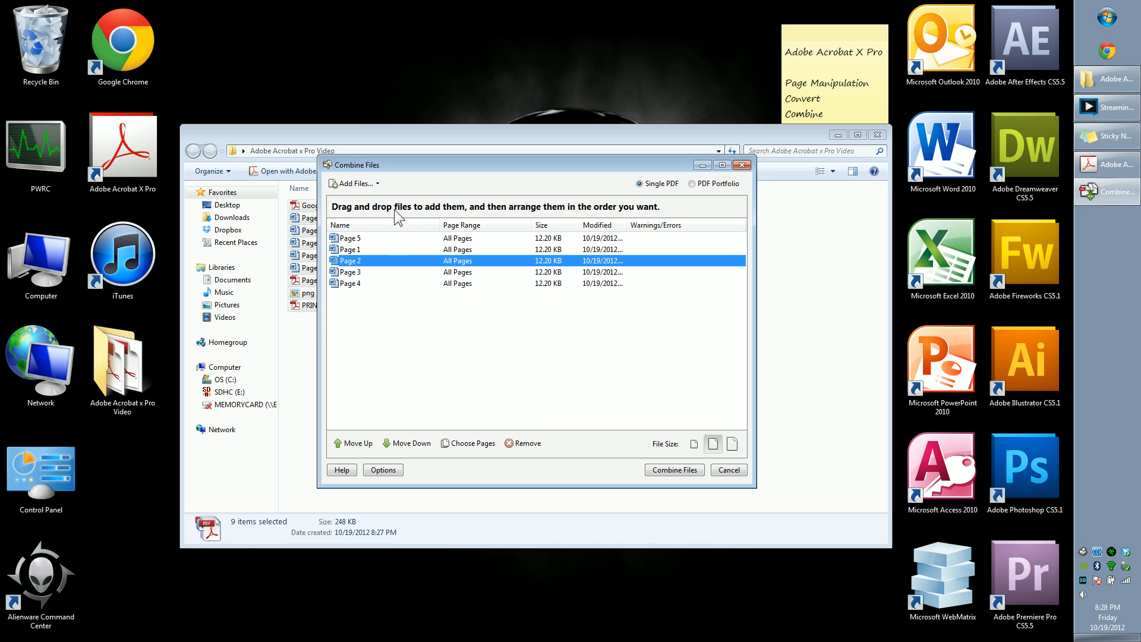
click(440, 323)
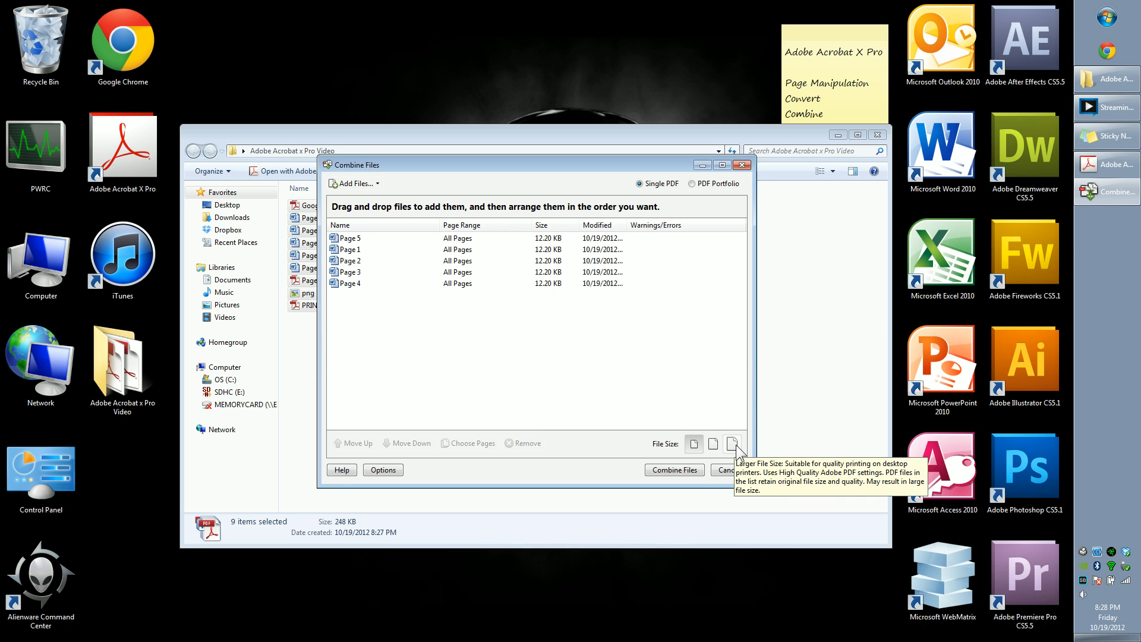
click(737, 447)
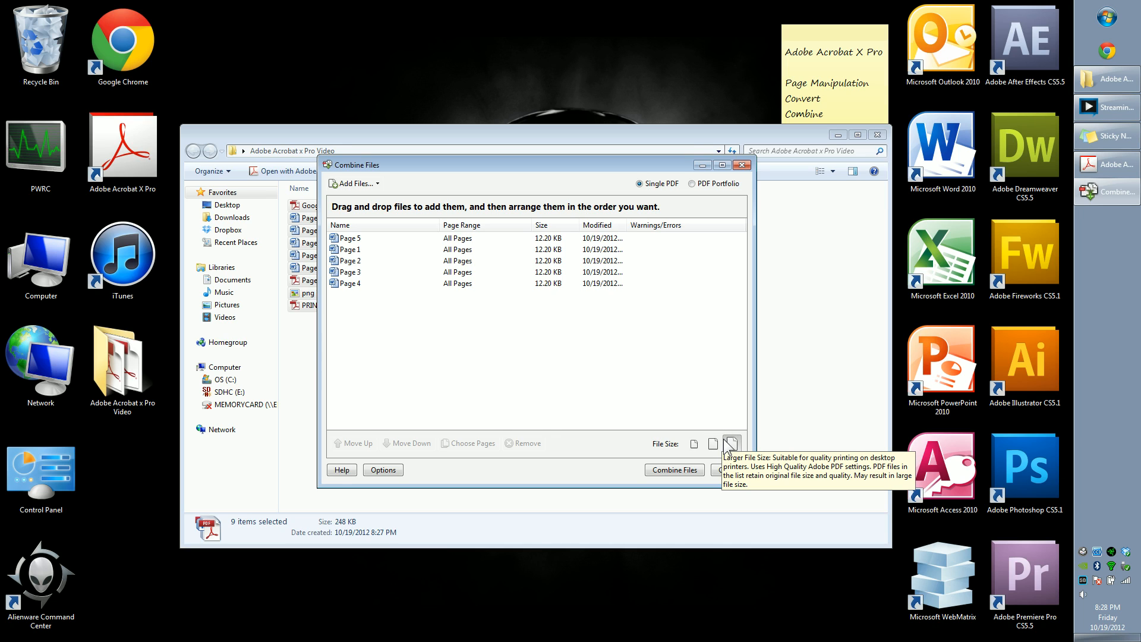
click(692, 445)
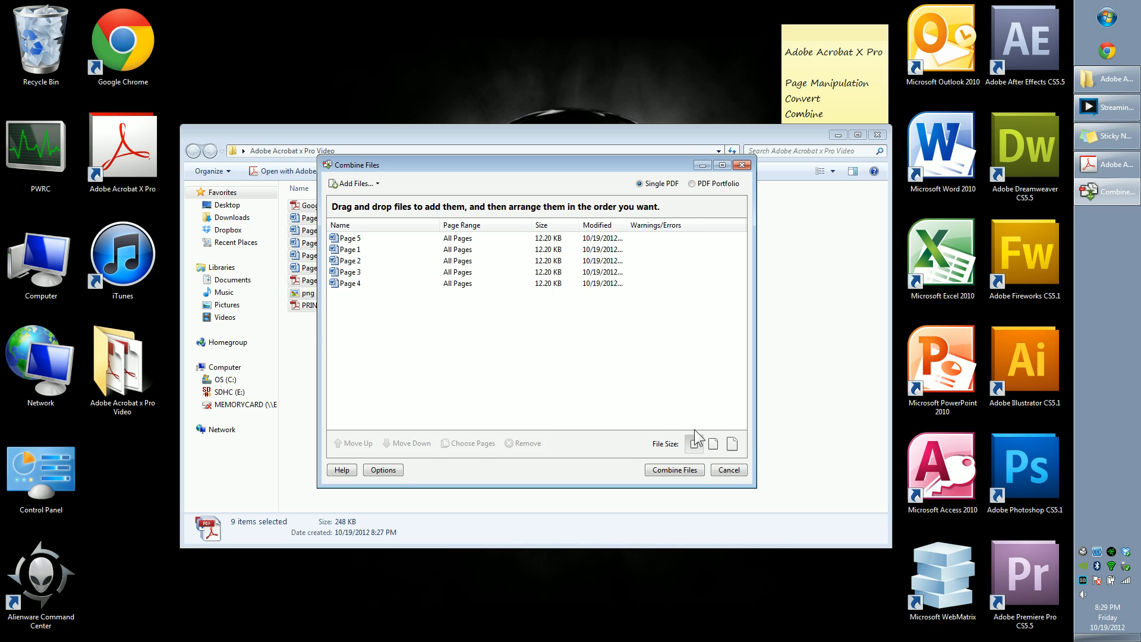
click(673, 470)
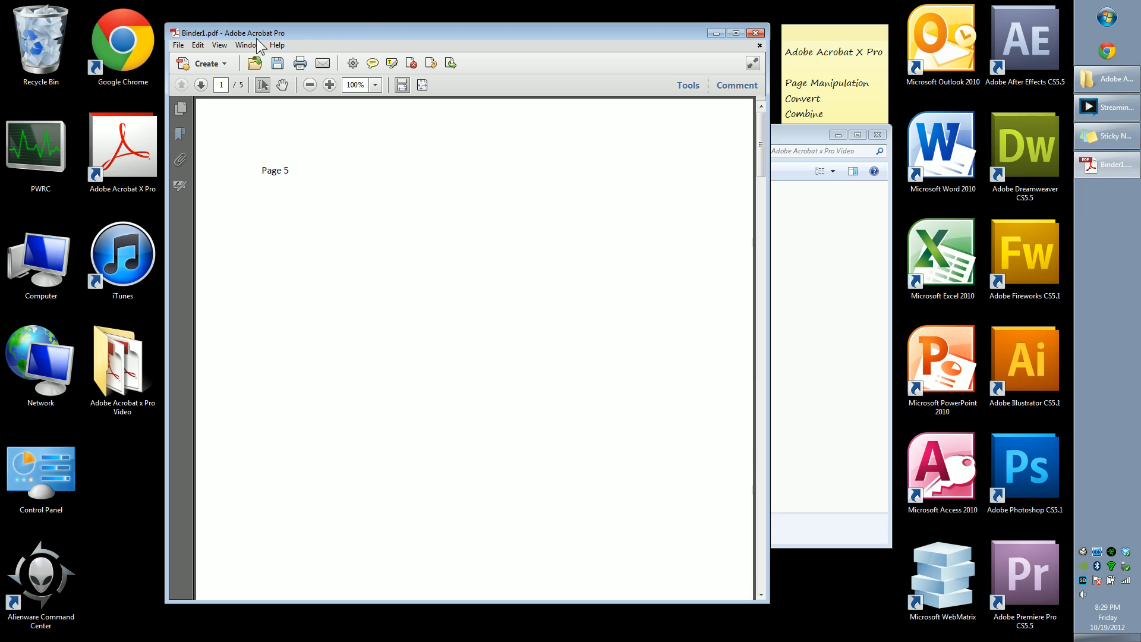
Step: Move the Binder1 window and page through the combined PDF to check the page order
drag(282, 33, 262, 33)
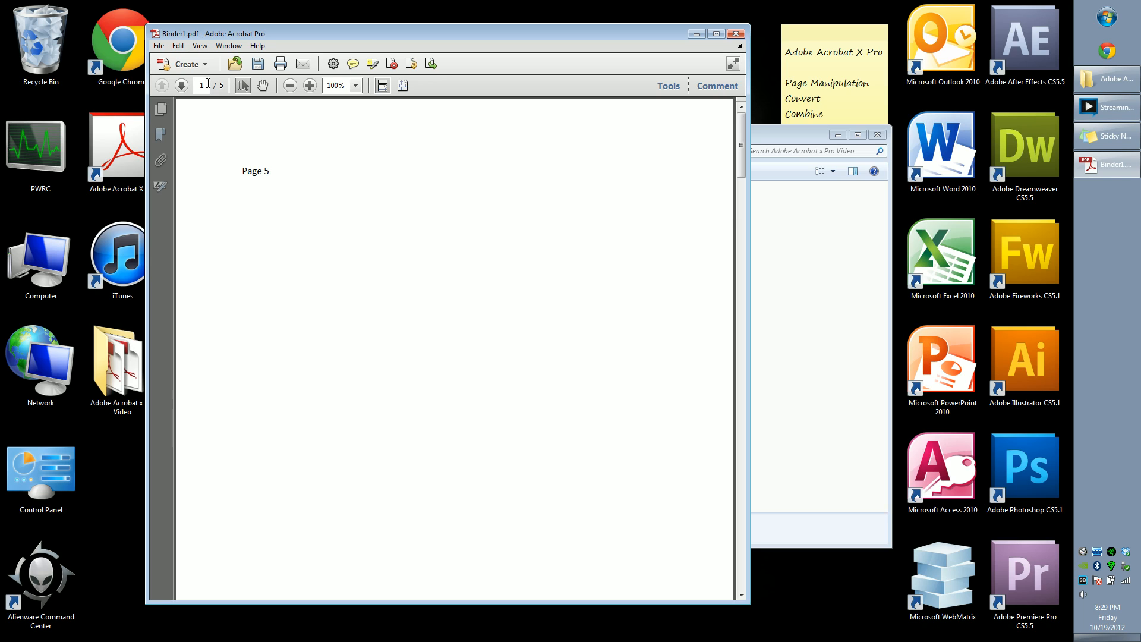
drag(244, 170, 270, 173)
click(316, 196)
click(181, 86)
click(349, 224)
click(181, 87)
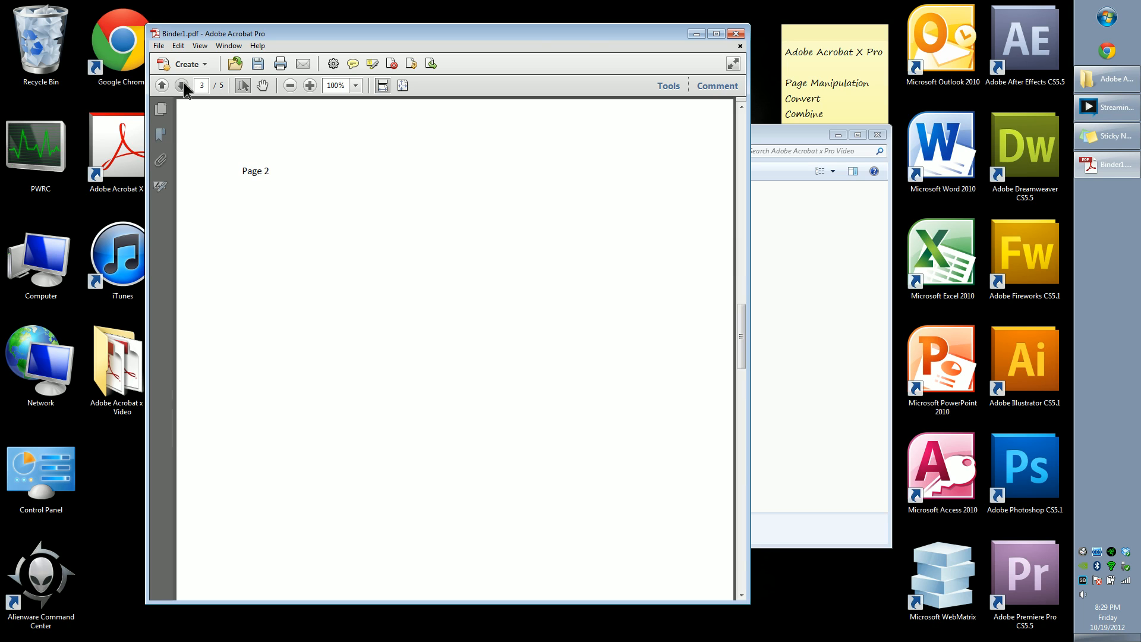
click(183, 85)
click(182, 84)
drag(365, 271, 430, 254)
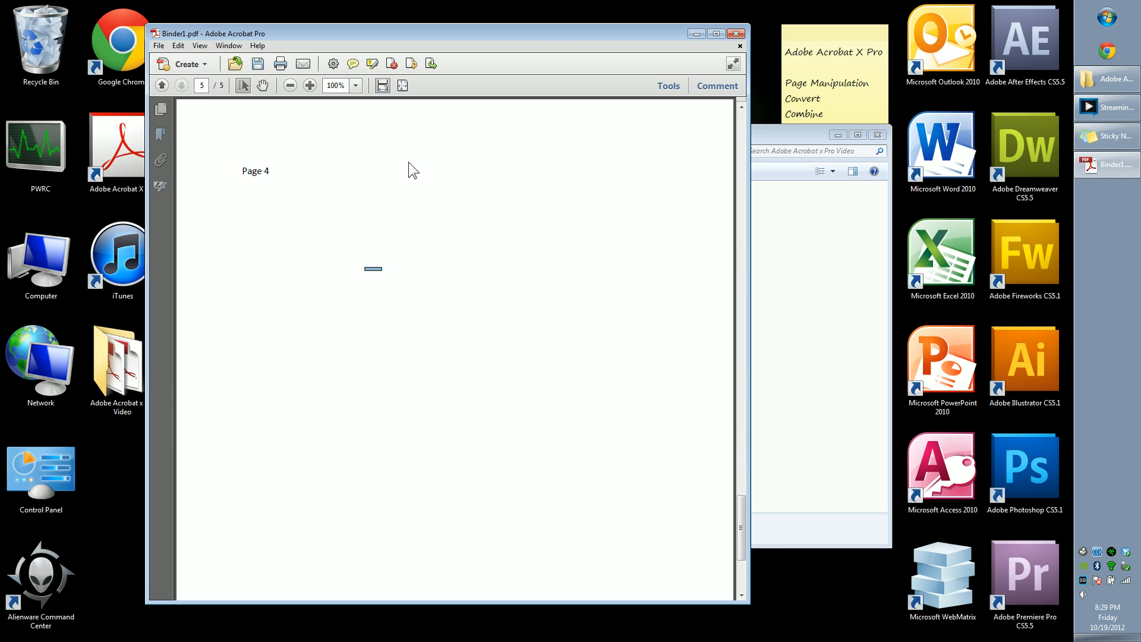
Step: Return to the first page of the combined PDF, open the Tools pane and maximize the window
scroll(508, 191, up, 2)
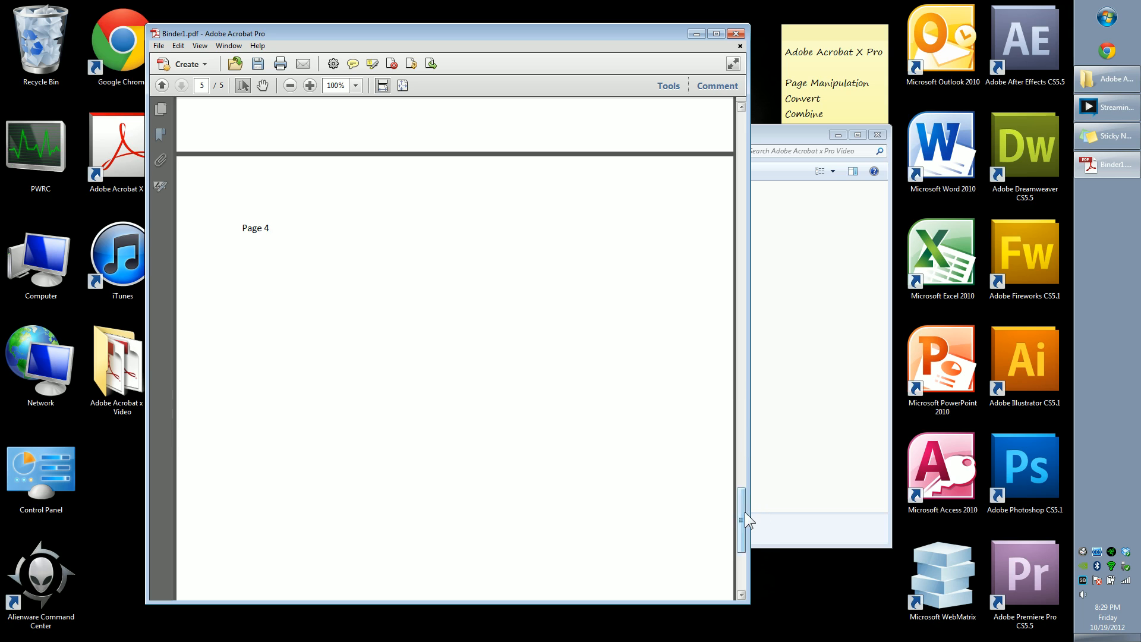
drag(744, 511, 750, 122)
drag(653, 31, 583, 33)
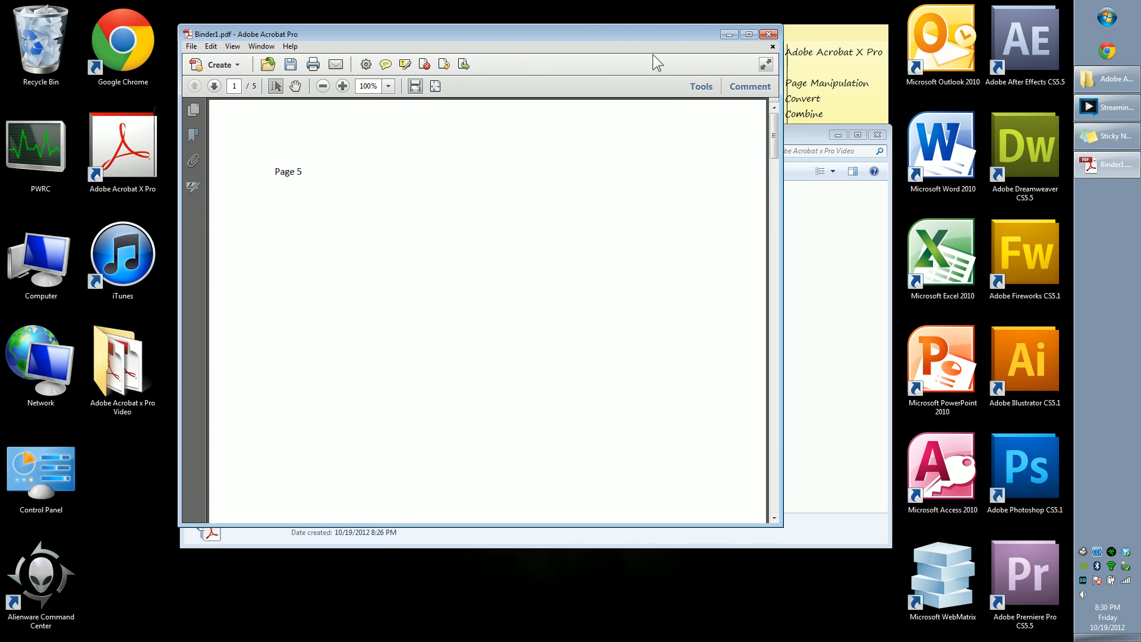
click(705, 89)
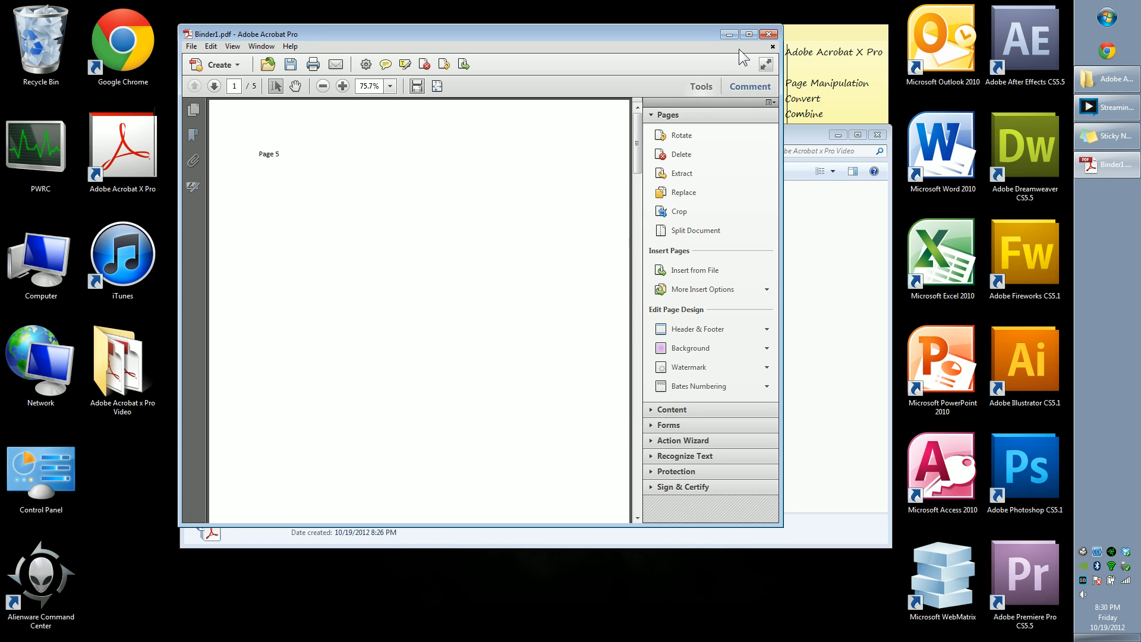
click(748, 34)
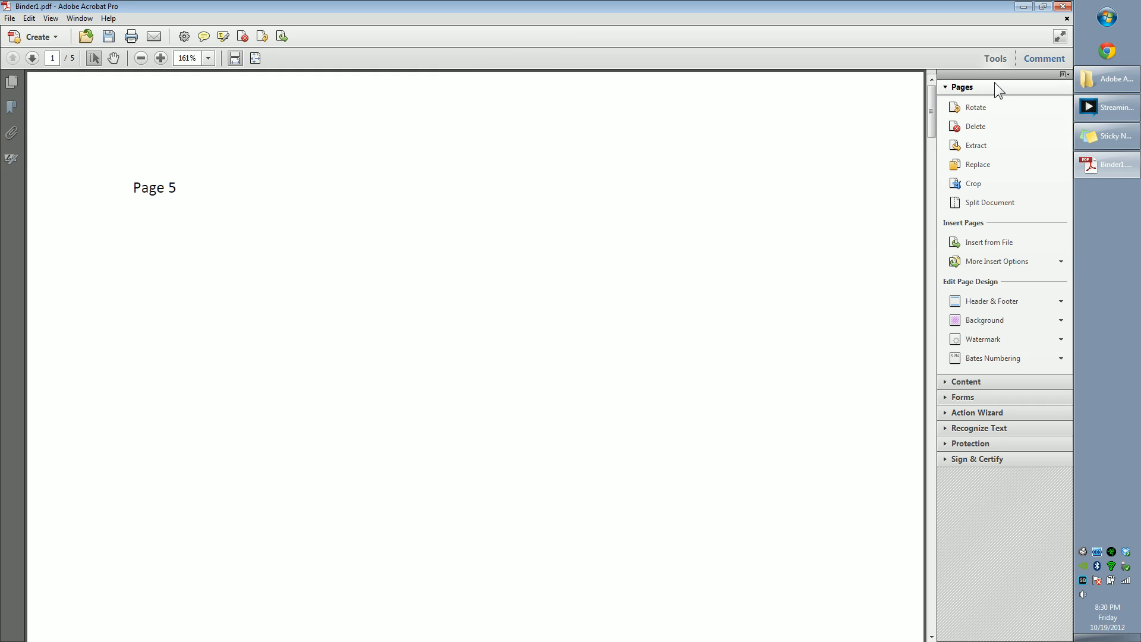
Step: Browse the Pages, Content, Forms and Action Wizard tool panels to see what they offer
click(1008, 384)
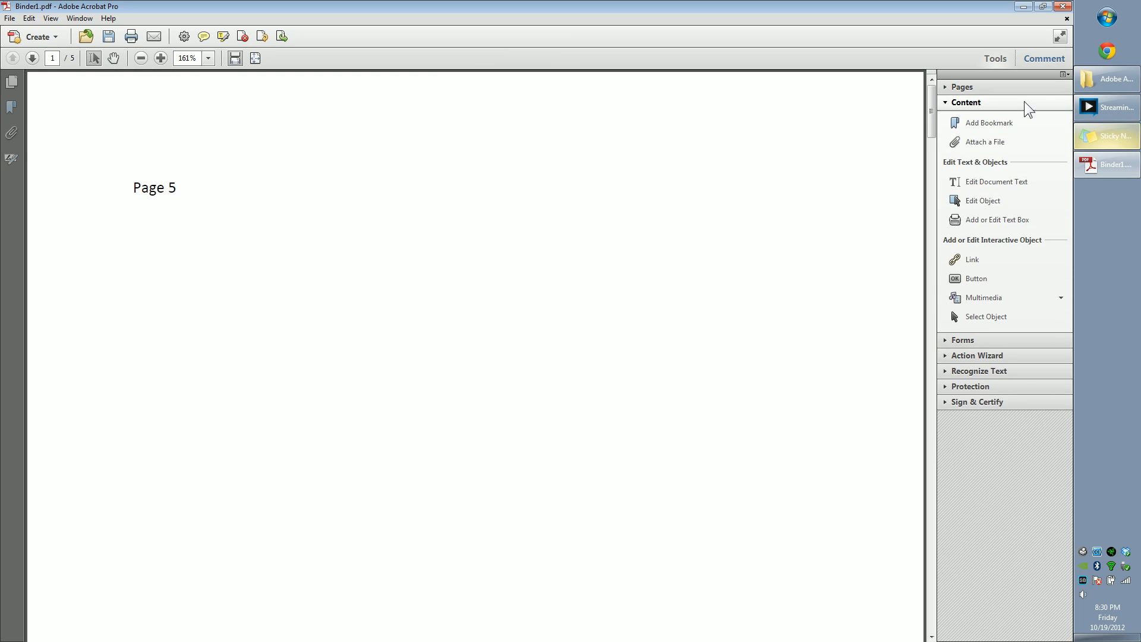
click(1004, 341)
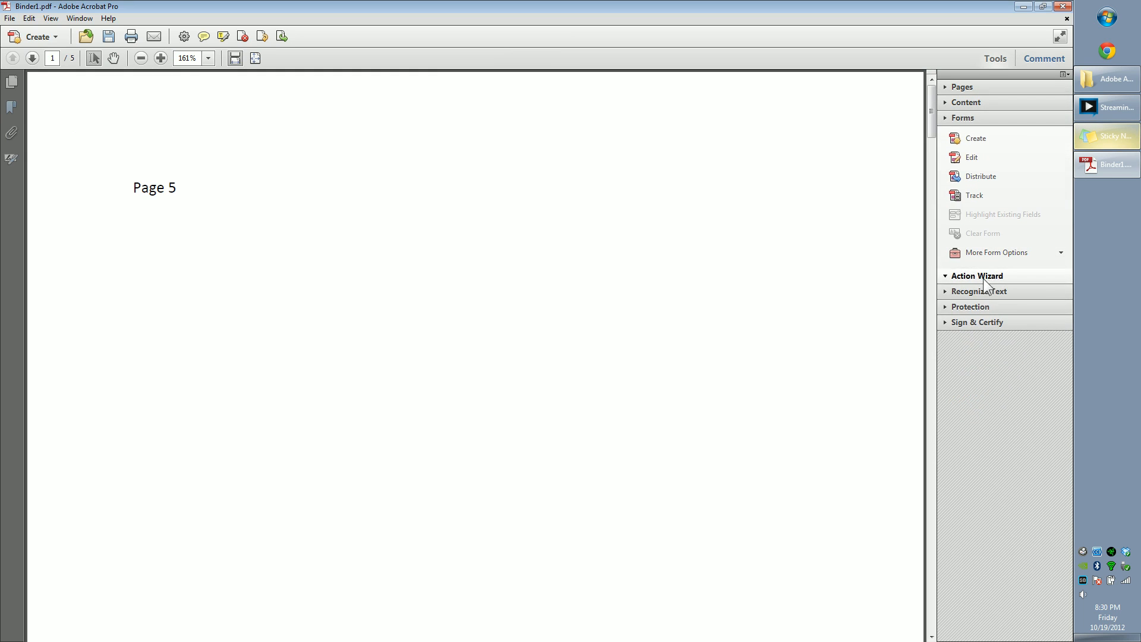
click(987, 275)
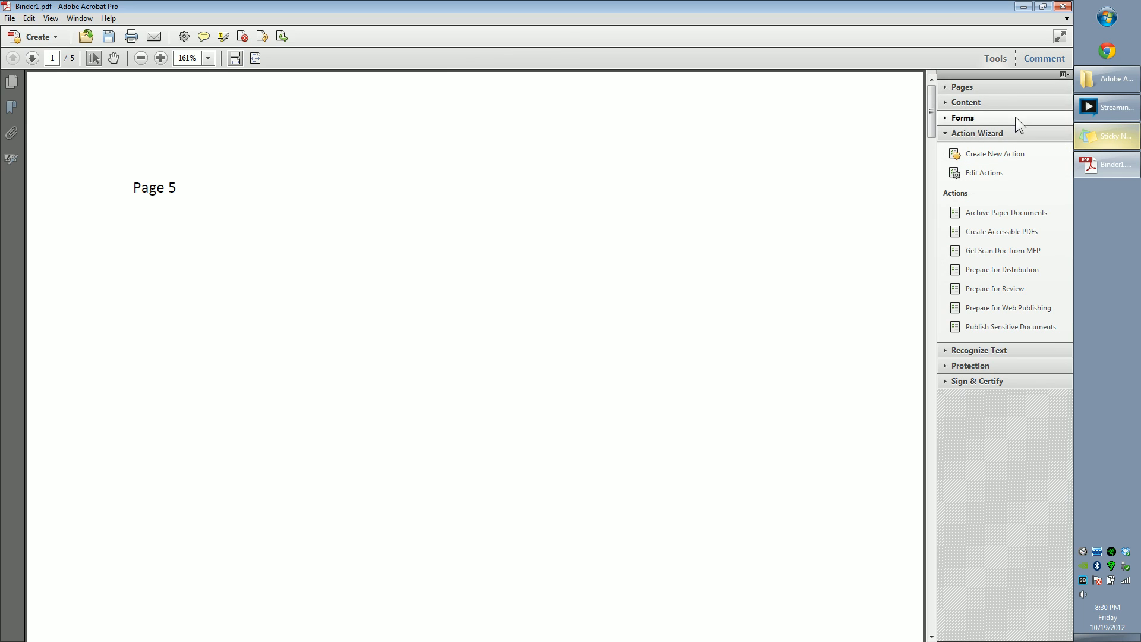
click(993, 101)
click(1000, 87)
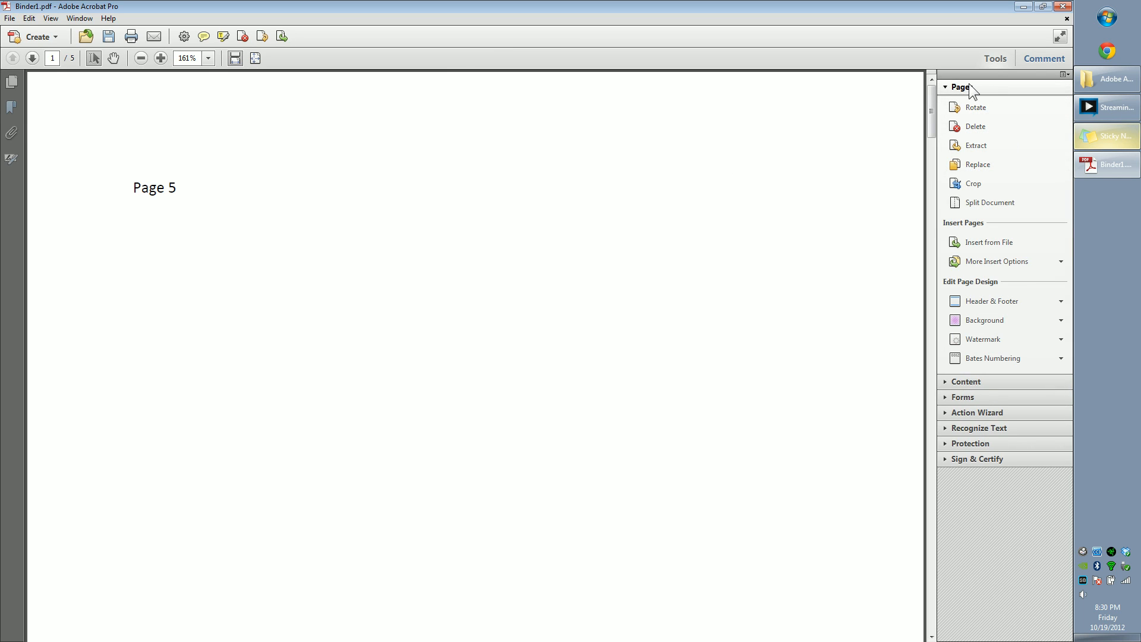
click(979, 397)
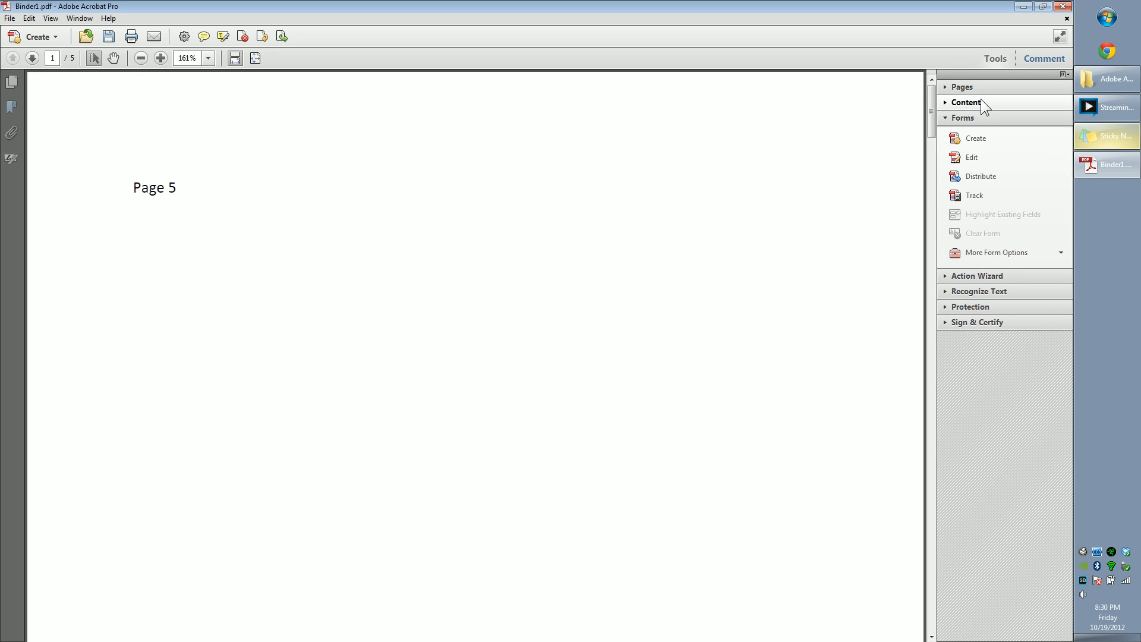
click(980, 101)
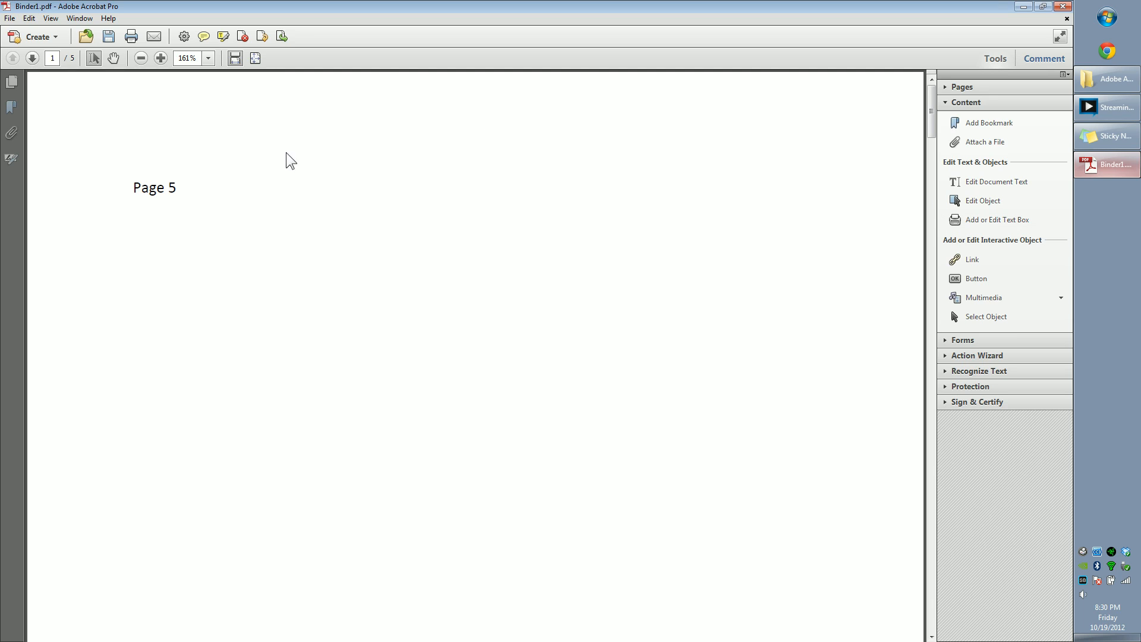
Step: Add a typewriter text box reading "Type Here" below the Page 5 heading
click(987, 222)
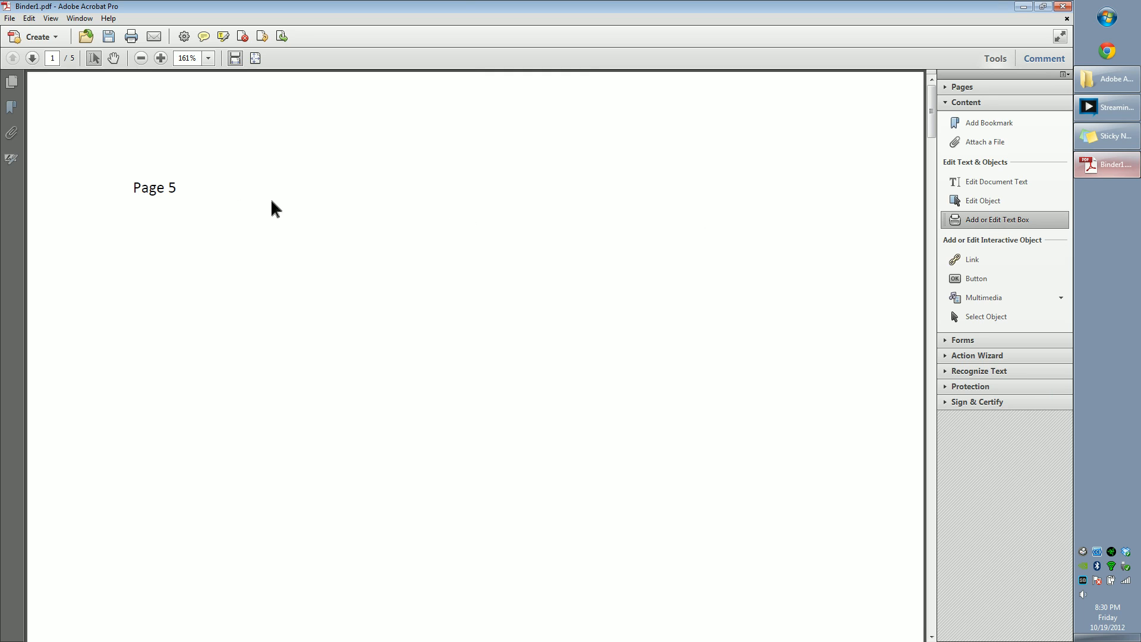
click(315, 261)
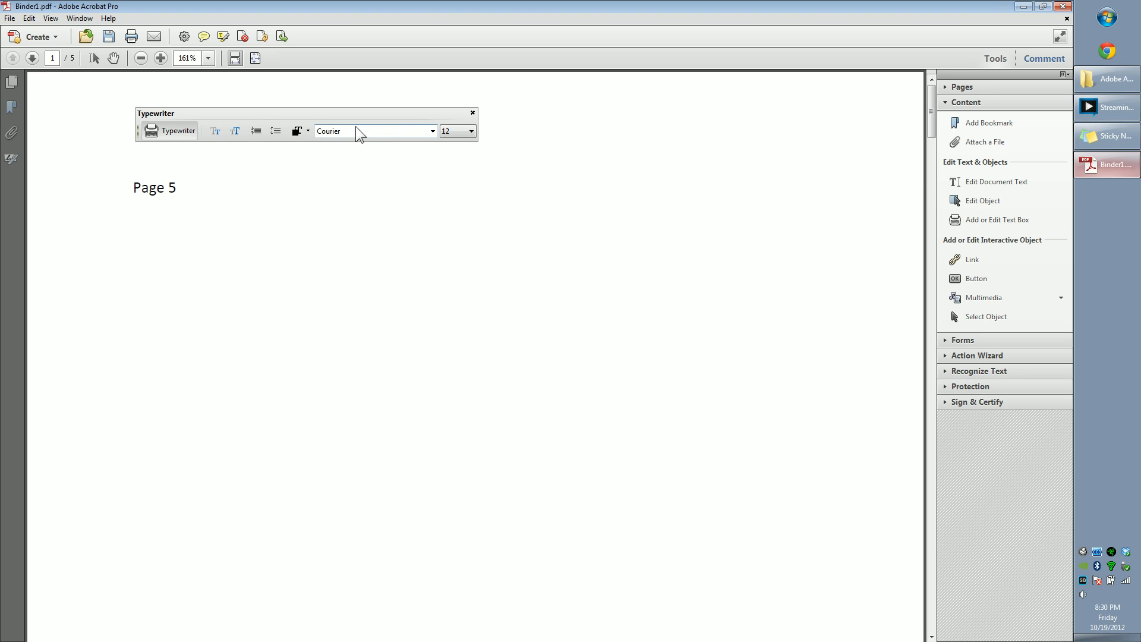
text(Type Here)
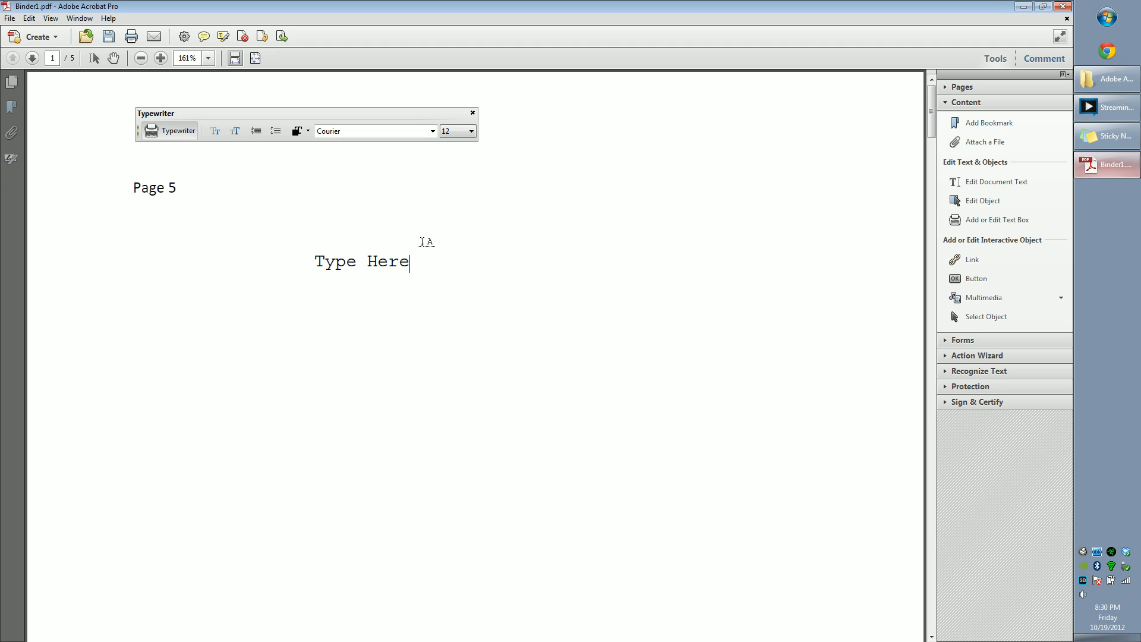
Step: Move the Type Here text box left so it sits beneath the Page 5 heading
click(439, 224)
click(94, 58)
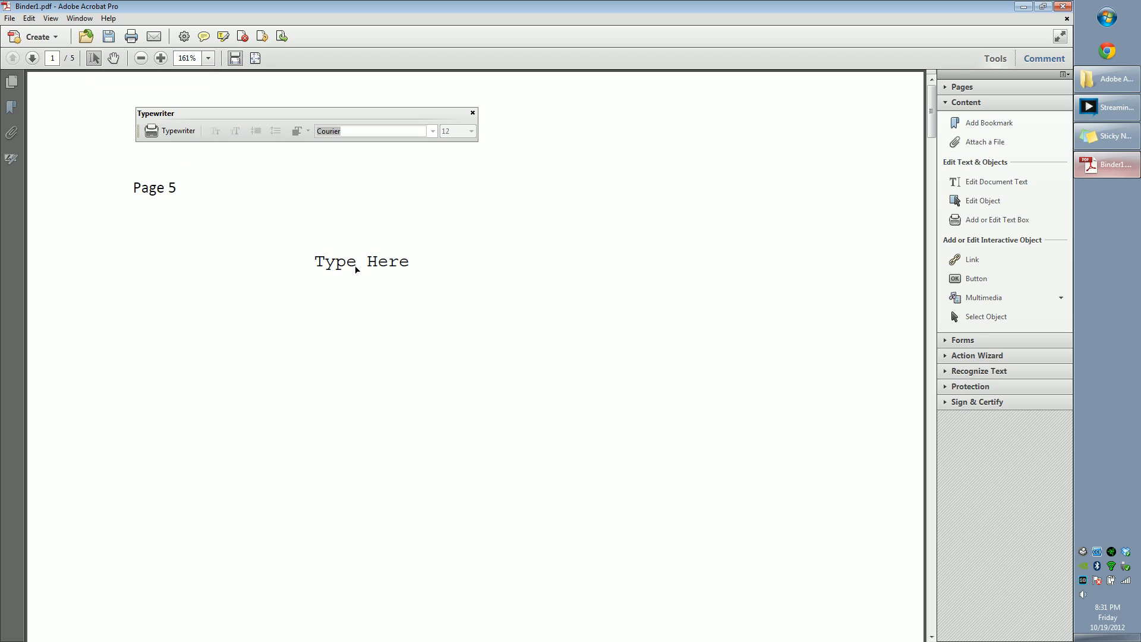
drag(352, 267, 162, 243)
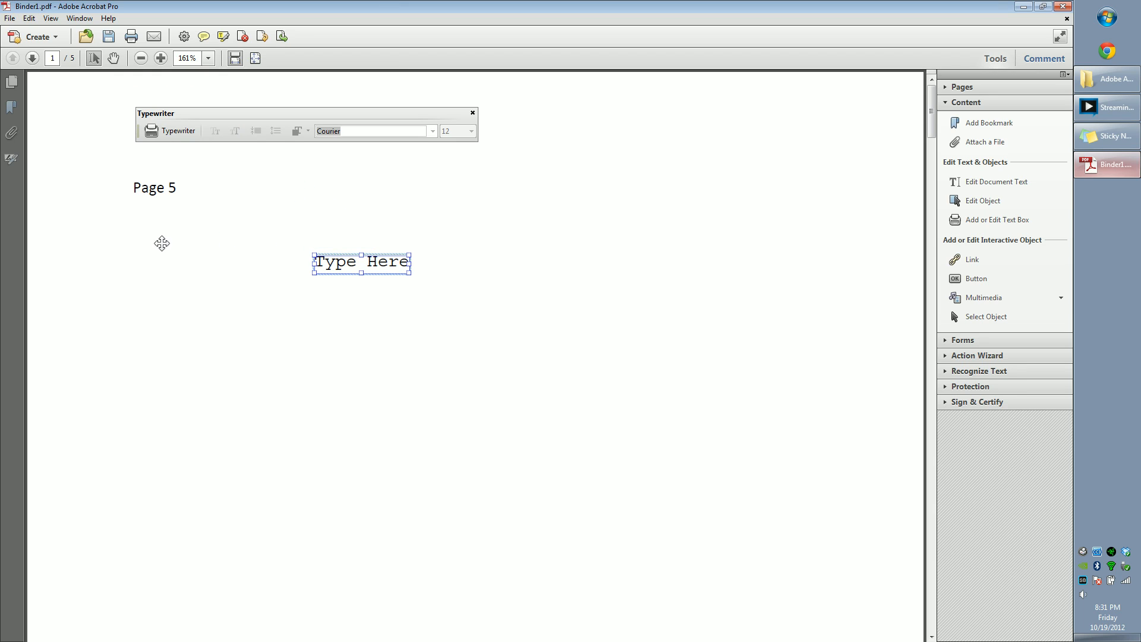
click(170, 367)
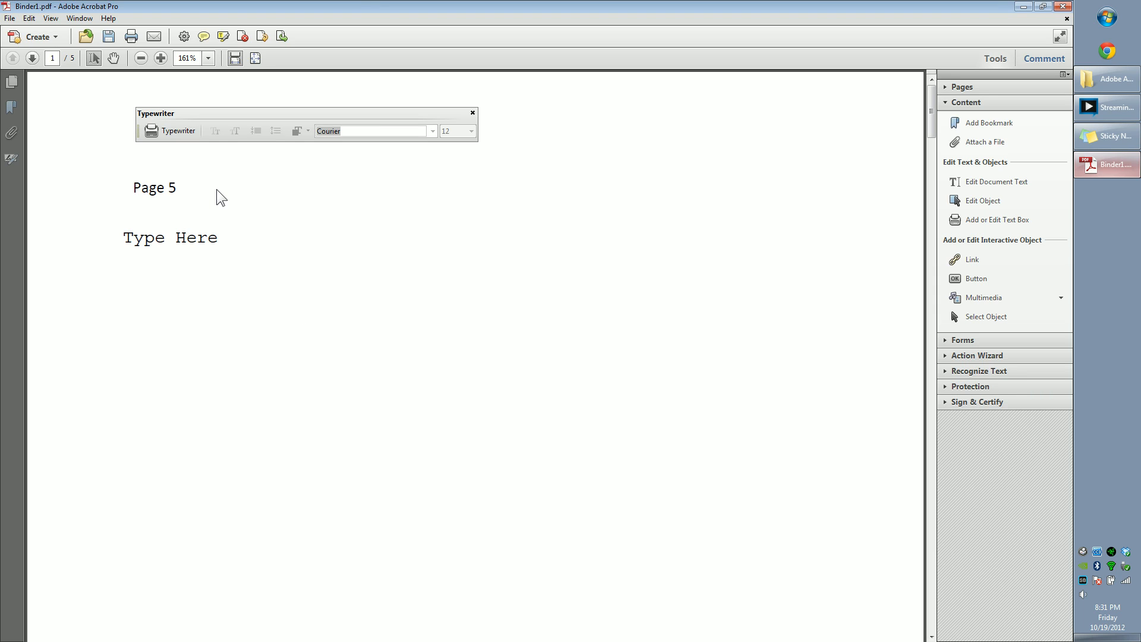
Step: Save the combined PDF as Offer
key(ctrl+s)
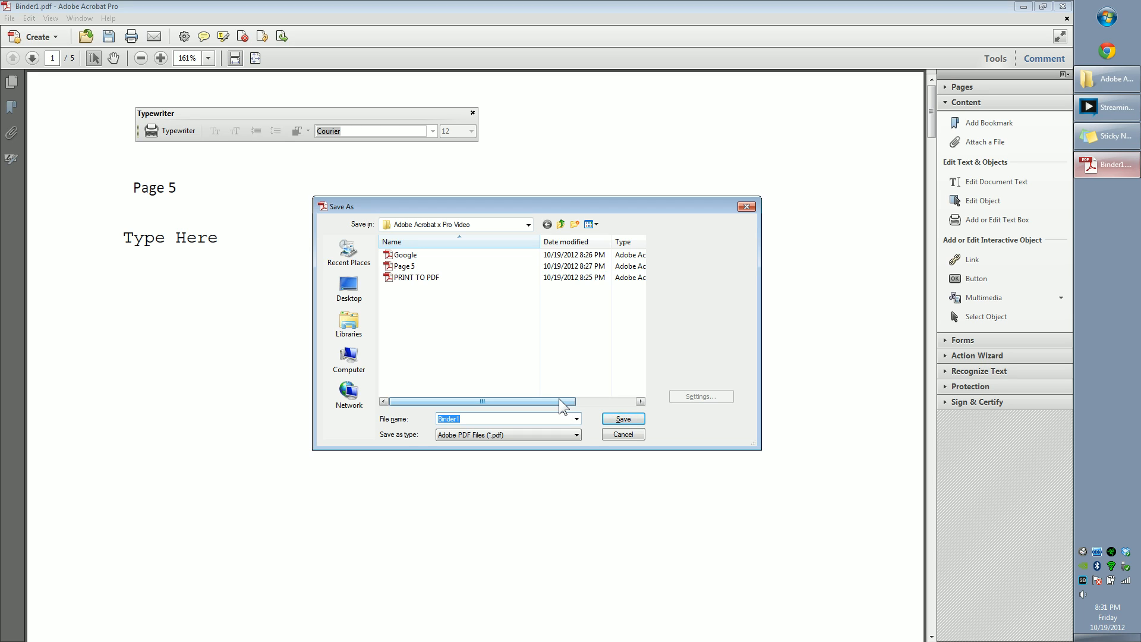
text(Offrt)
text(er)
key(Return)
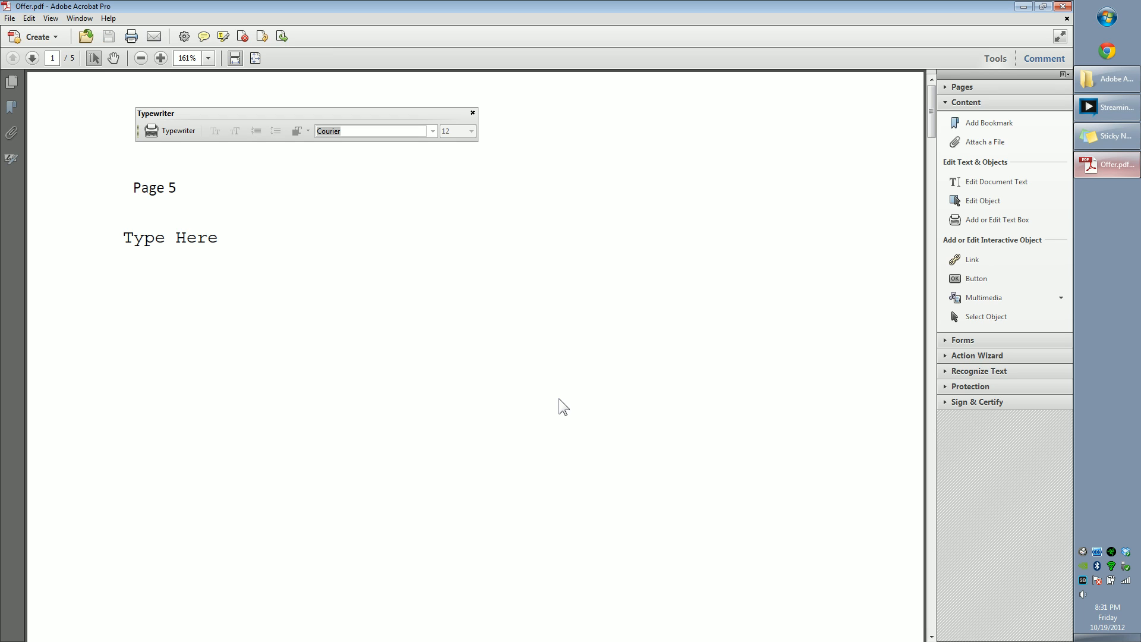
click(1063, 7)
click(387, 394)
double_click(321, 219)
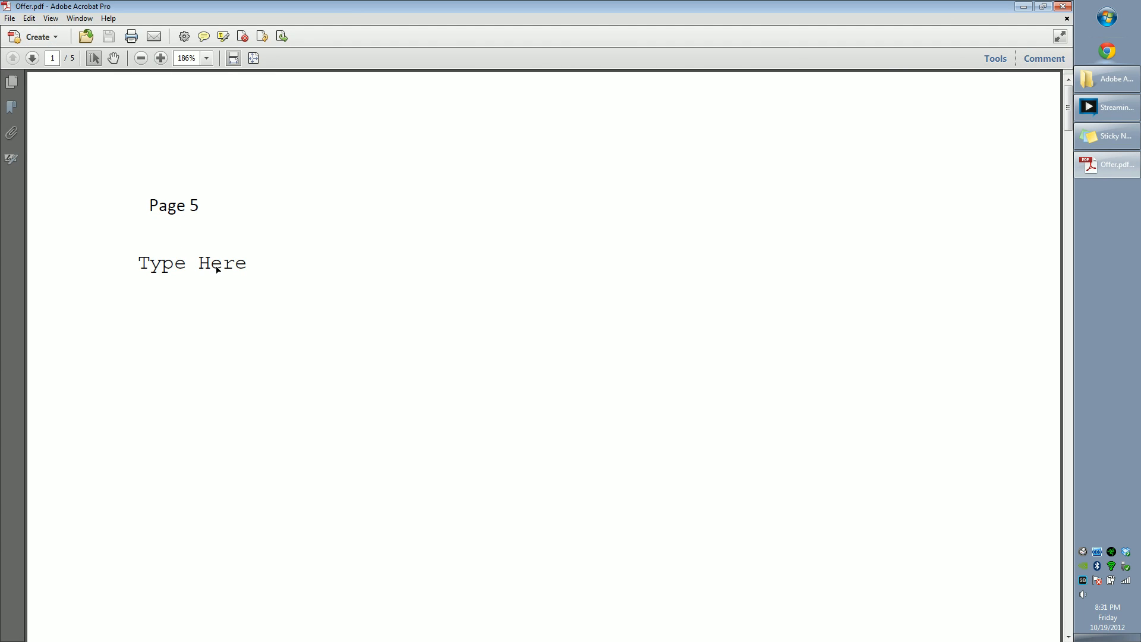
drag(218, 270, 343, 267)
click(170, 273)
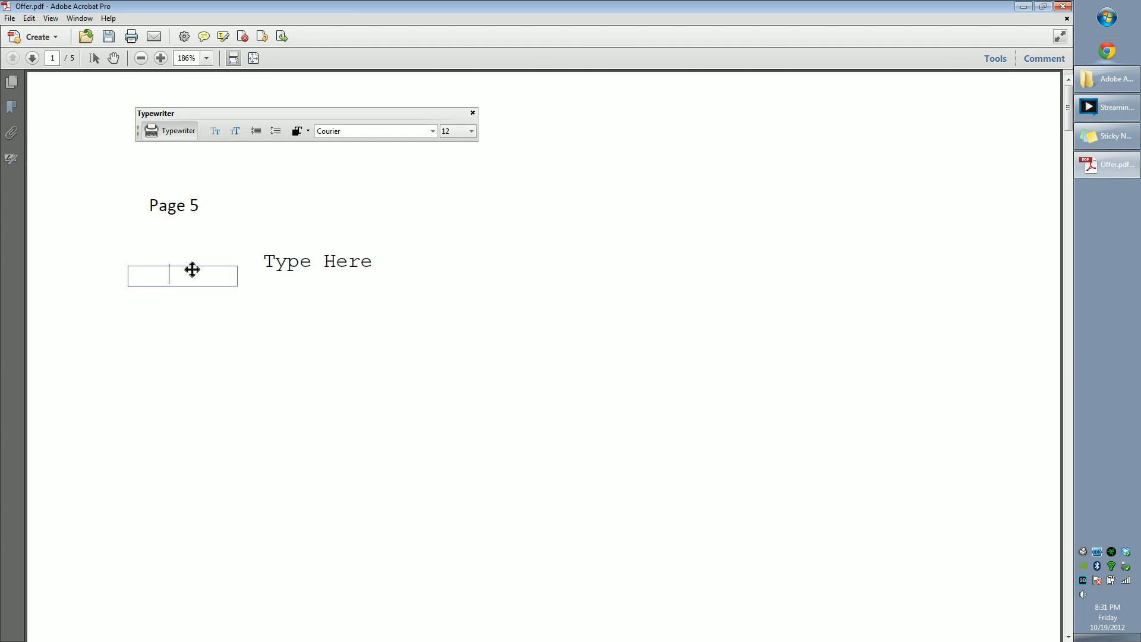
key(ctrl+z)
click(254, 350)
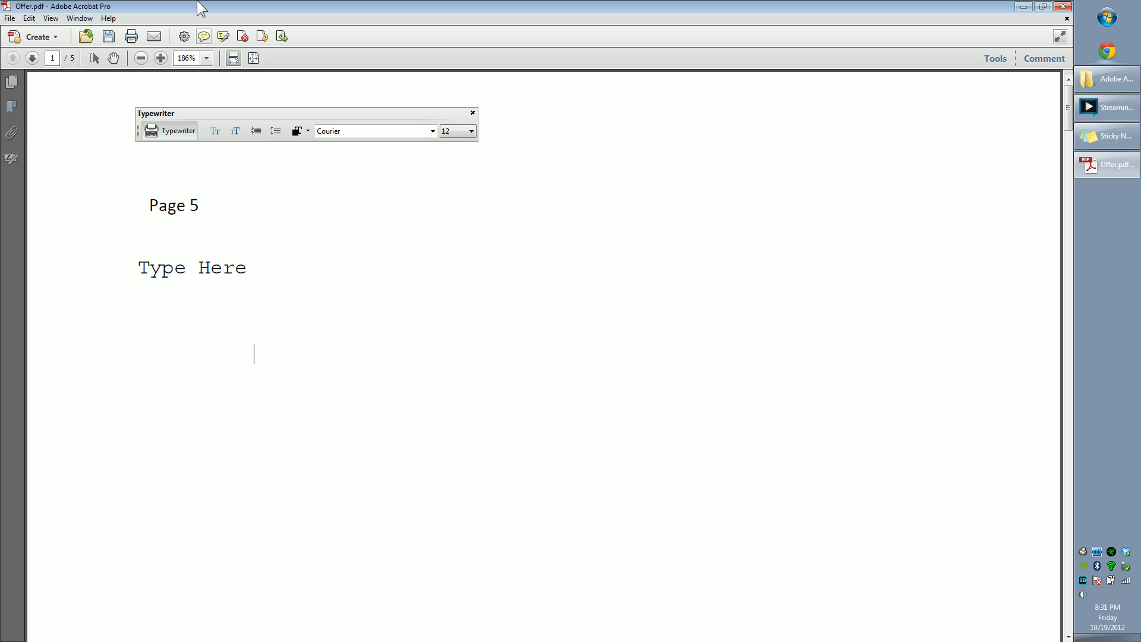
Step: Nudge the Type Here text box slightly up and right under the Page 5 heading
click(93, 58)
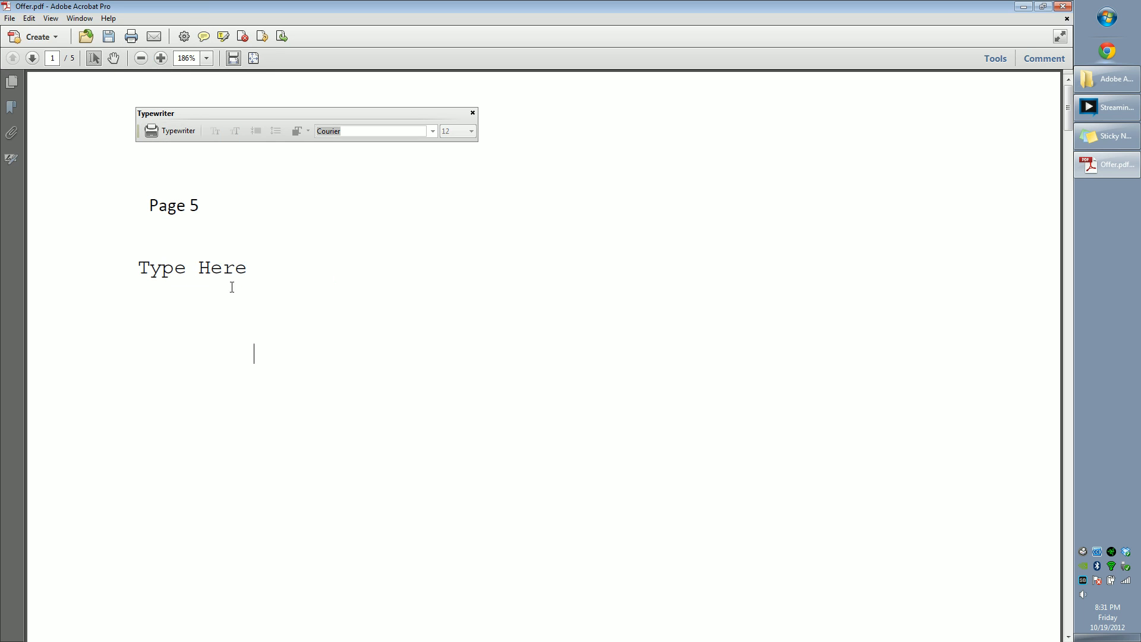
drag(211, 268, 154, 255)
click(328, 257)
click(276, 215)
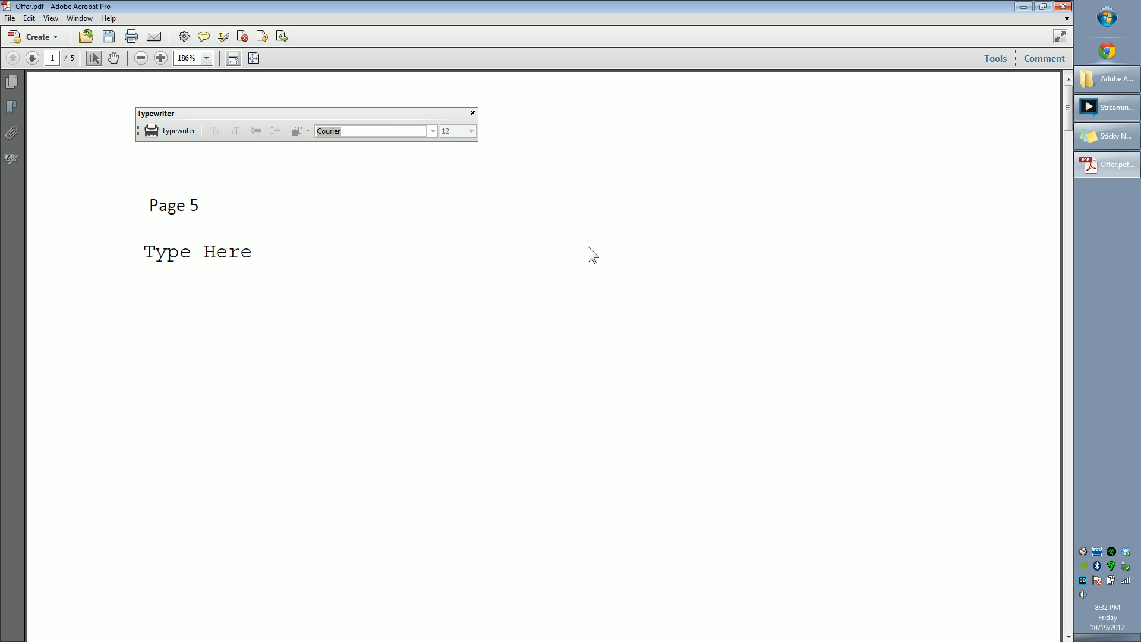
Step: Scroll through the Offer pages at different zoom levels and close the Typewriter toolbar
scroll(587, 246, down, 6)
scroll(577, 228, down, 5)
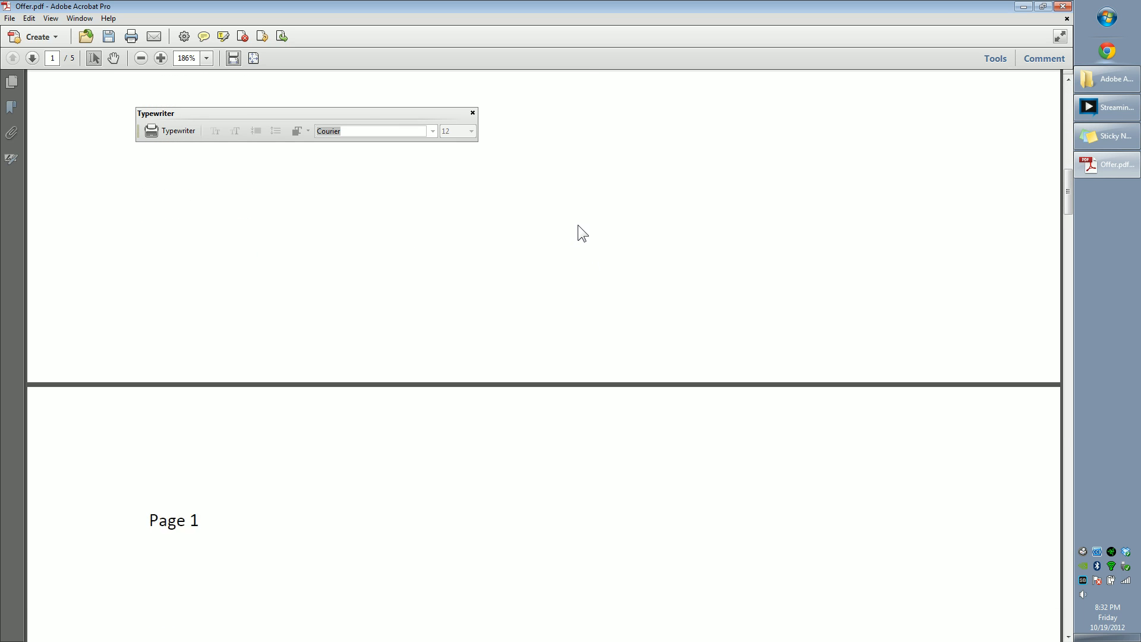
ctrl+scroll(580, 223, down, 3)
ctrl+scroll(581, 224, down, 2)
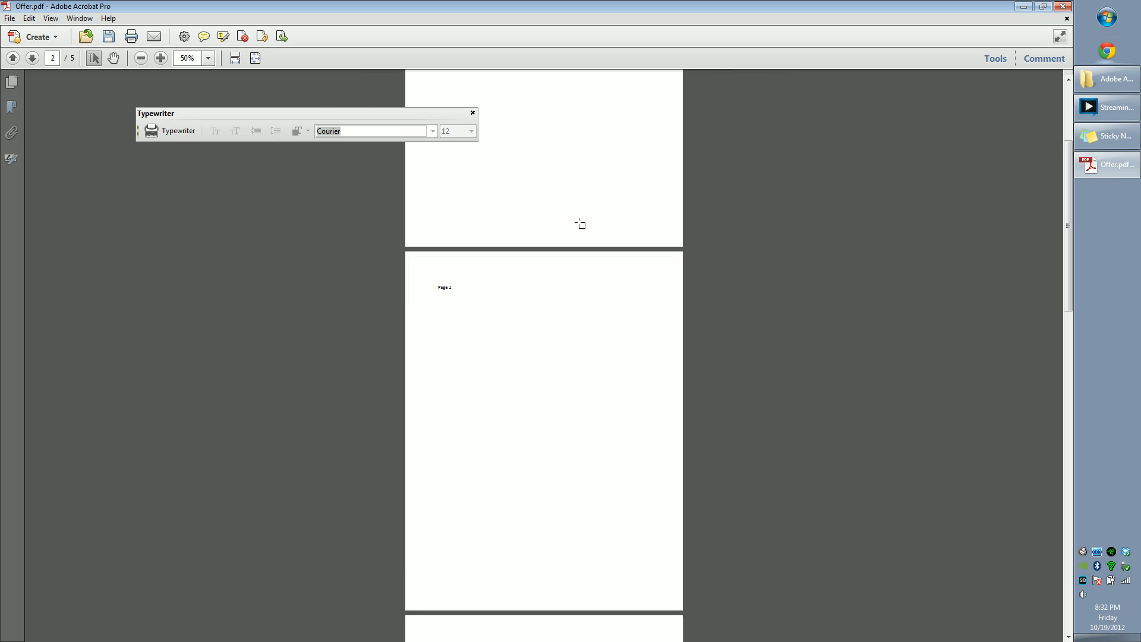
ctrl+scroll(581, 224, up, 2)
scroll(581, 224, up, 2)
scroll(581, 237, down, 4)
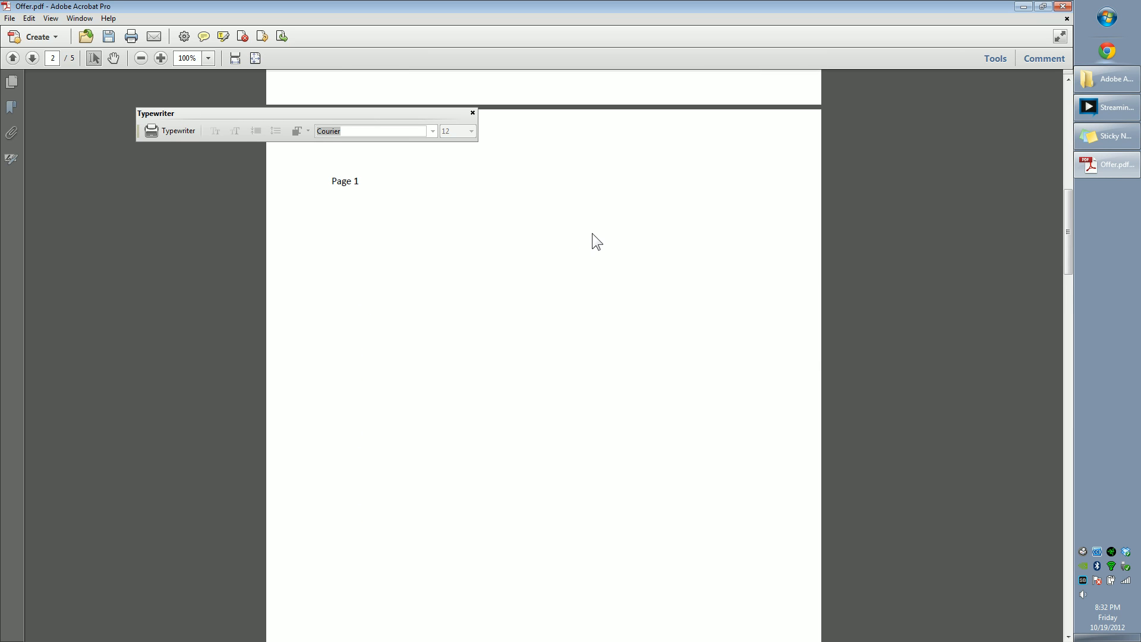
click(472, 113)
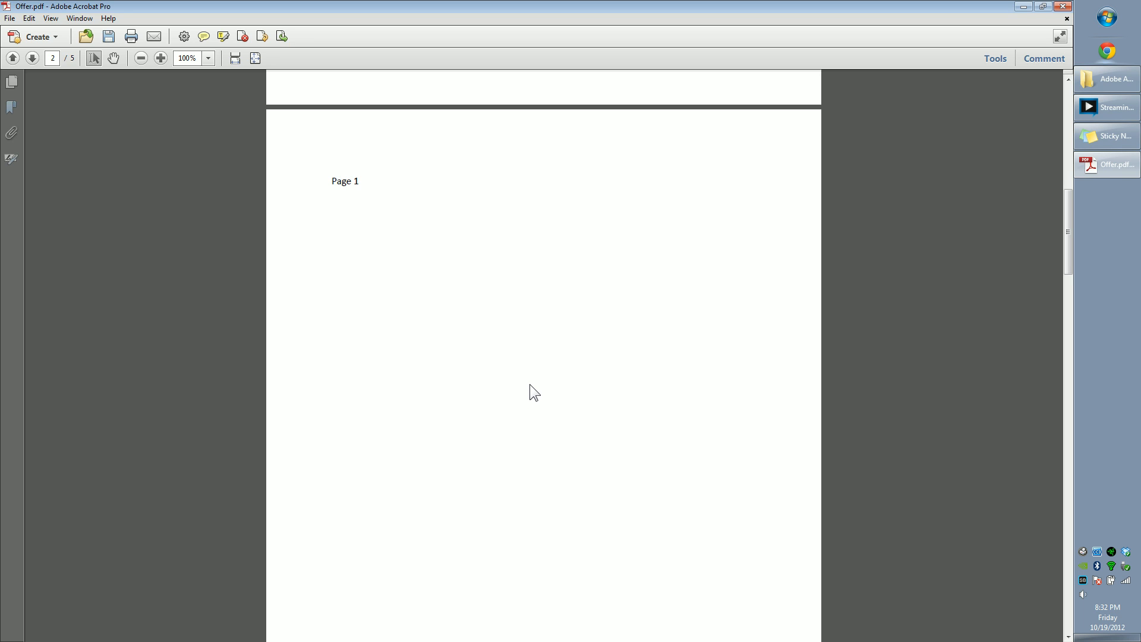
Step: Review the first two pages and select the Page 1 heading text
scroll(530, 384, up, 10)
scroll(554, 356, up, 1)
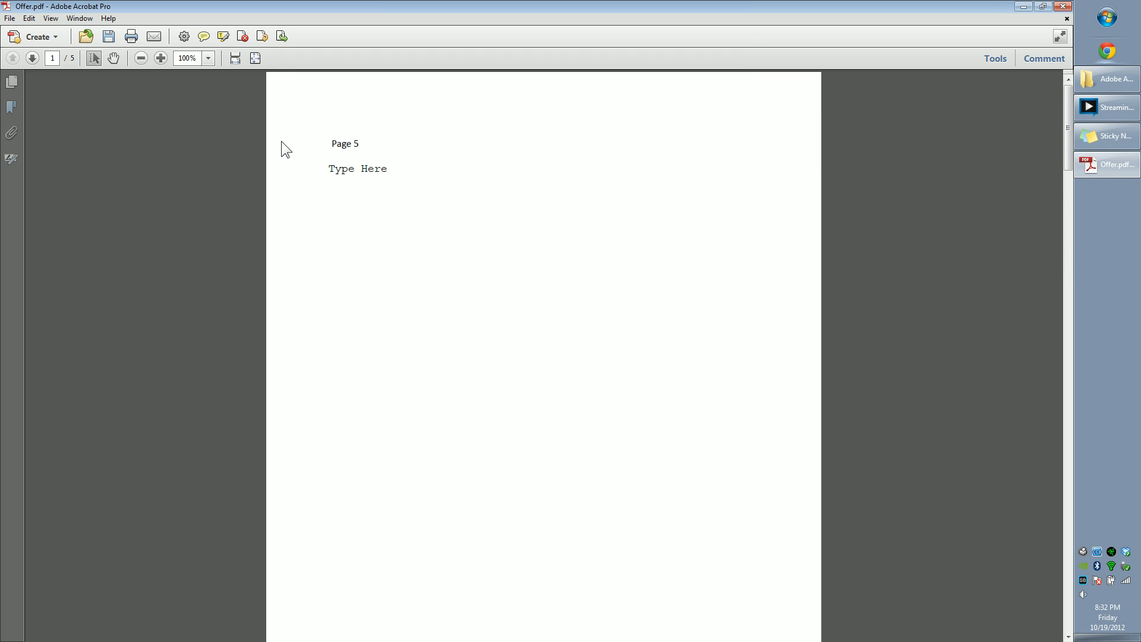
scroll(420, 197, down, 10)
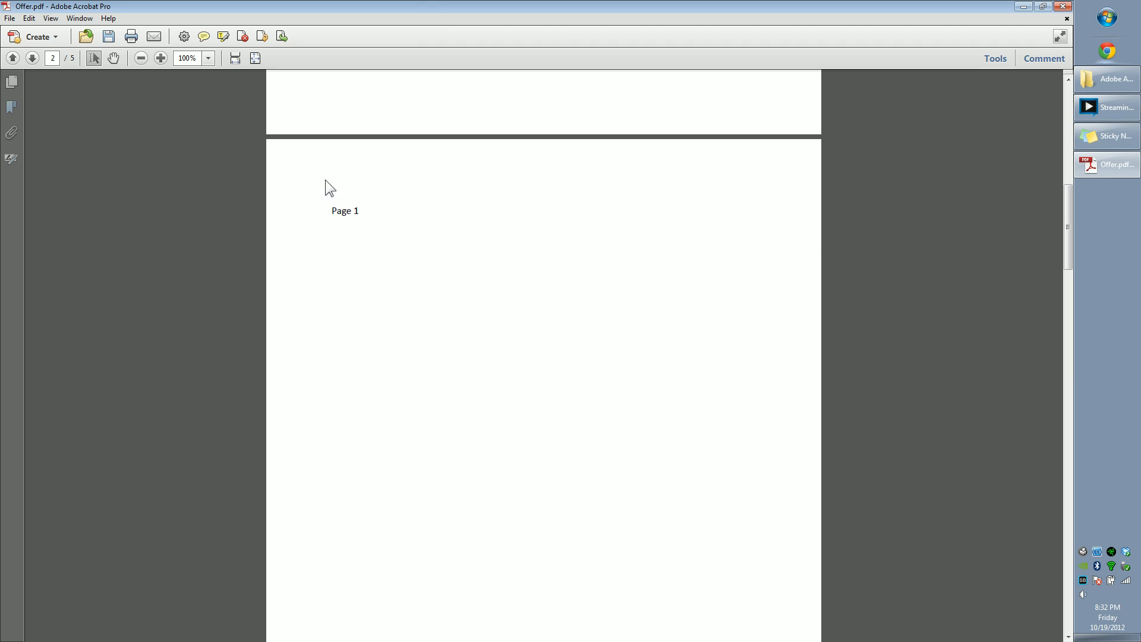
drag(360, 211, 326, 208)
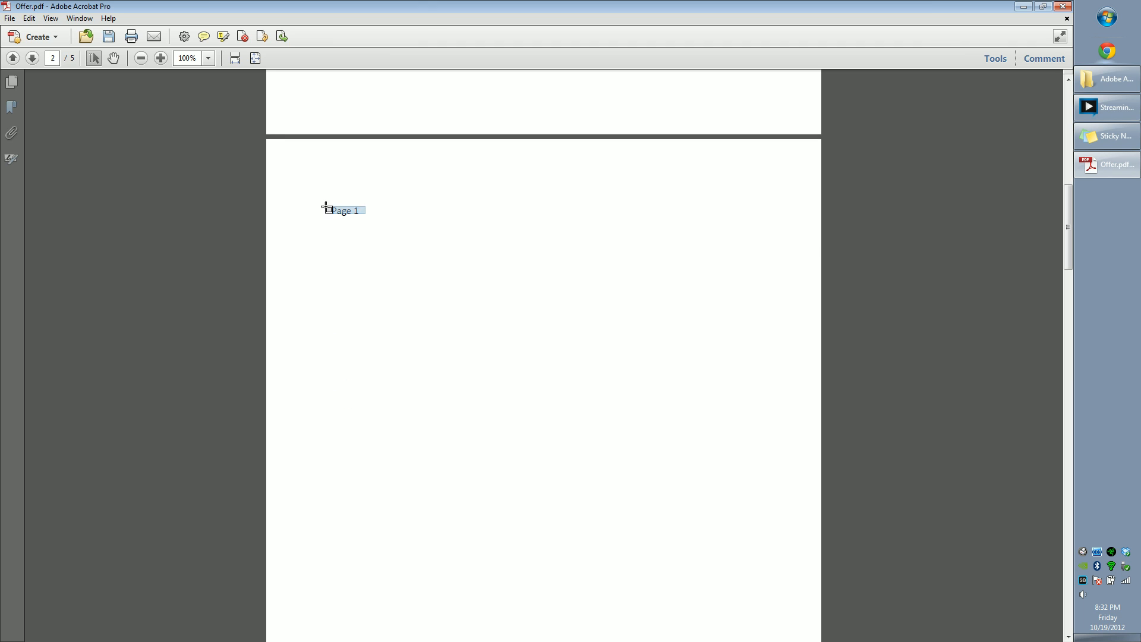
click(366, 291)
scroll(540, 311, down, 1)
Step: Restore the Offer window and open the Google PDF from the Explorer folder beside it
drag(695, 3, 306, 26)
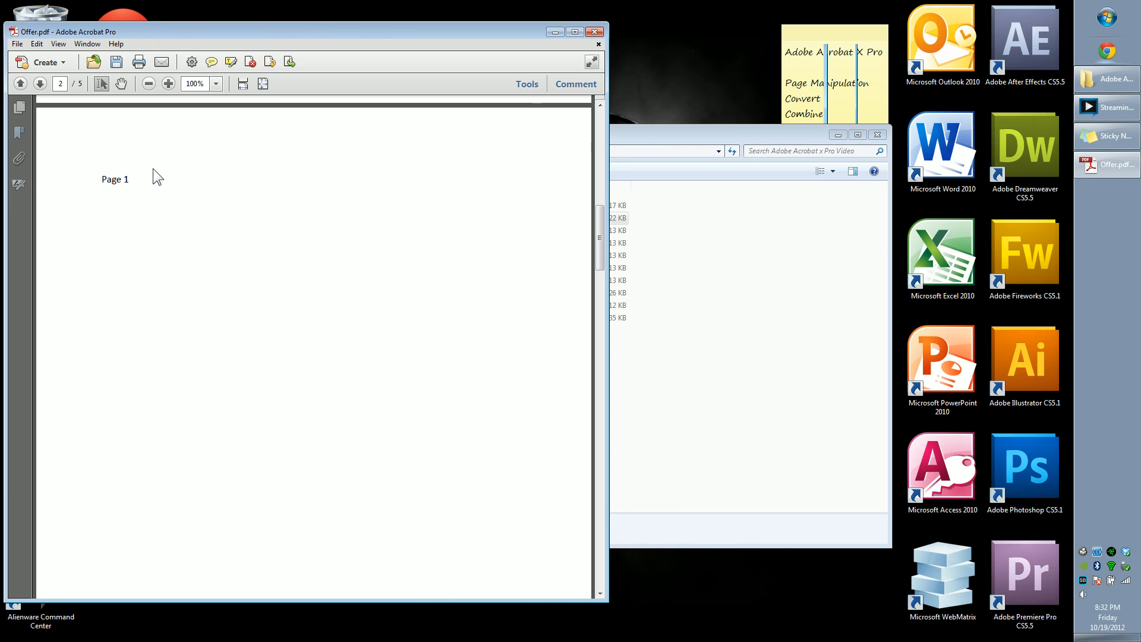
click(773, 320)
double_click(394, 202)
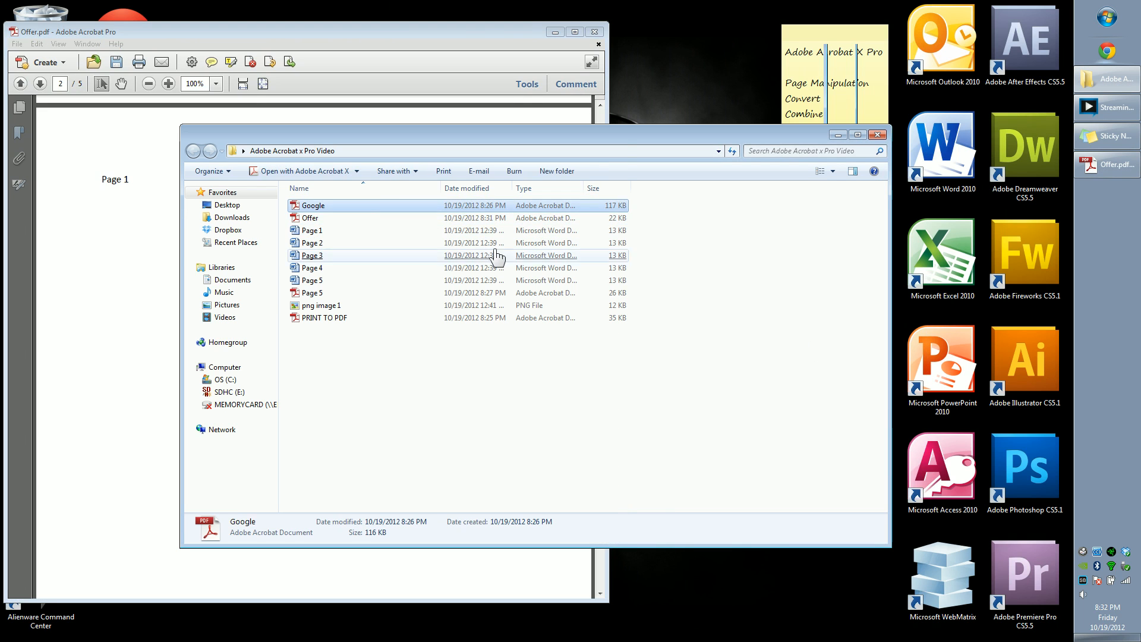
drag(365, 51, 657, 62)
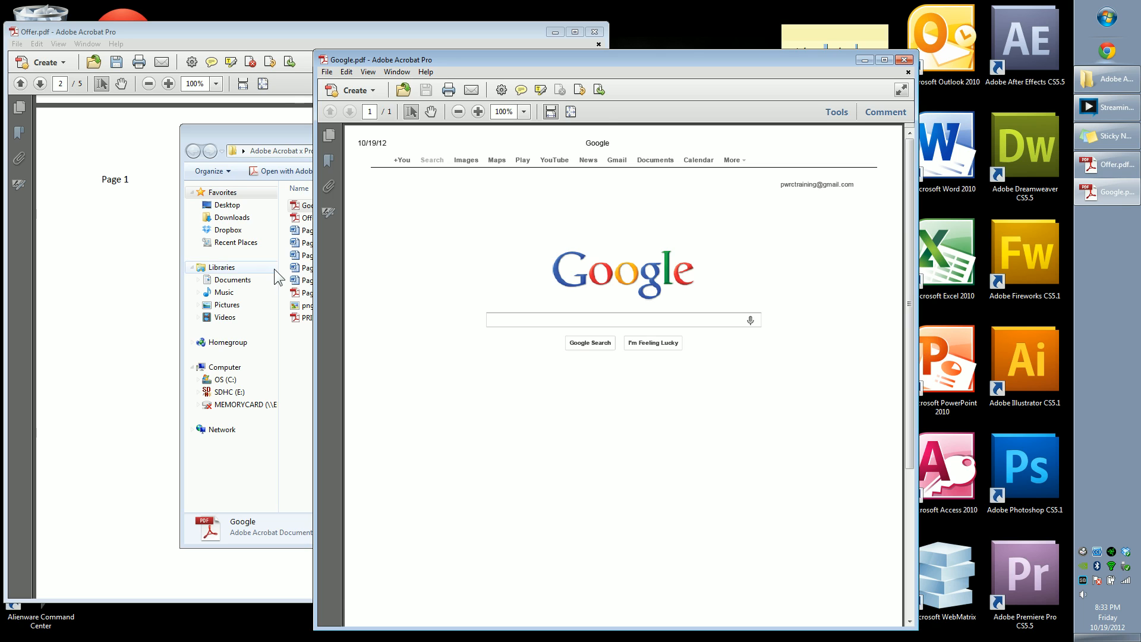
Step: Bring the Offer window forward and replace its page 2 with page 1 of Google.pdf using the Pages tools
click(113, 235)
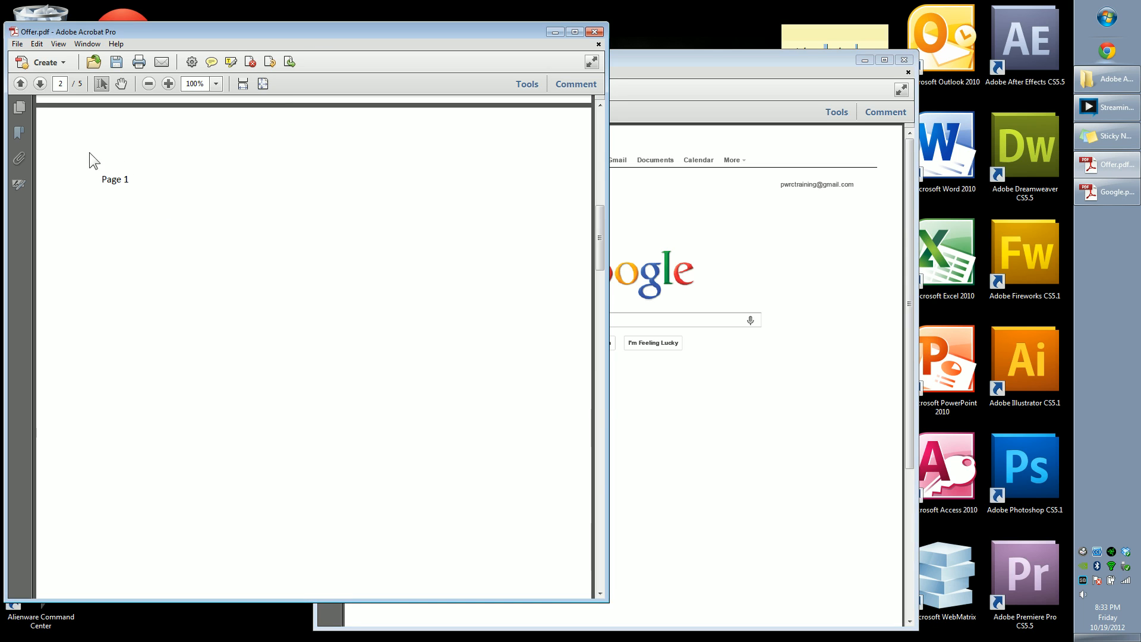
click(527, 84)
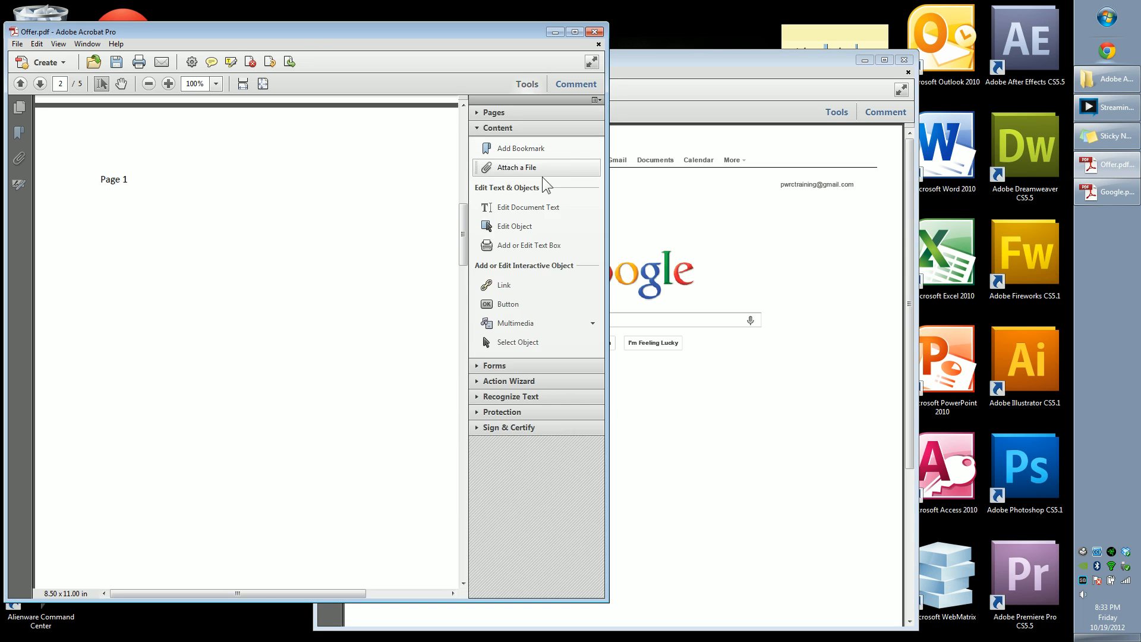
click(499, 113)
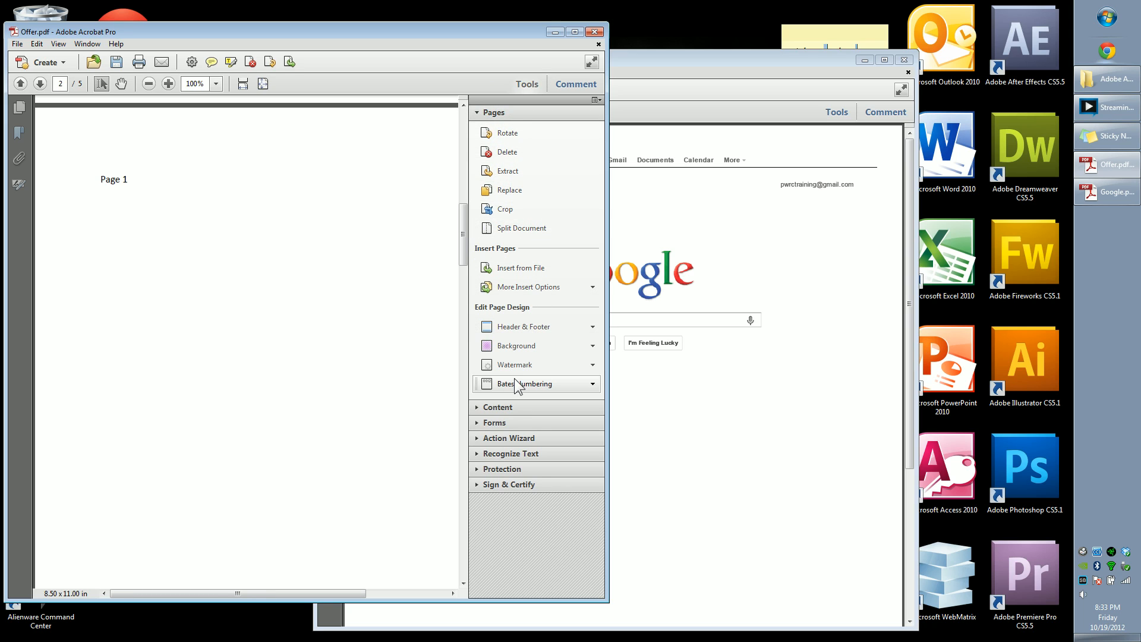
scroll(319, 336, up, 5)
scroll(322, 319, down, 6)
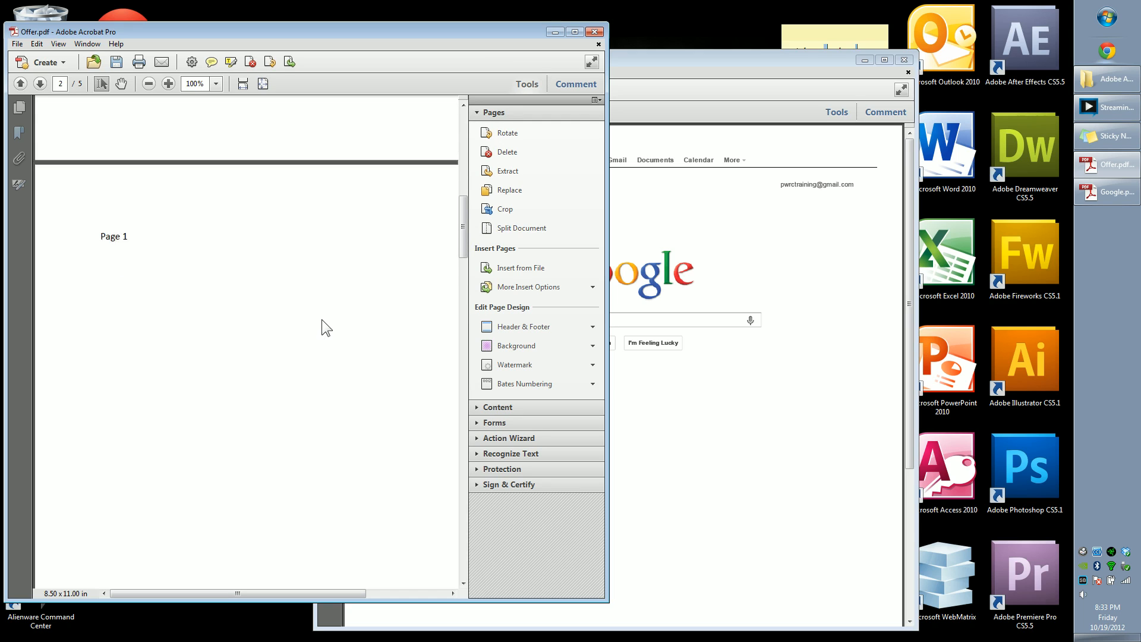
click(60, 84)
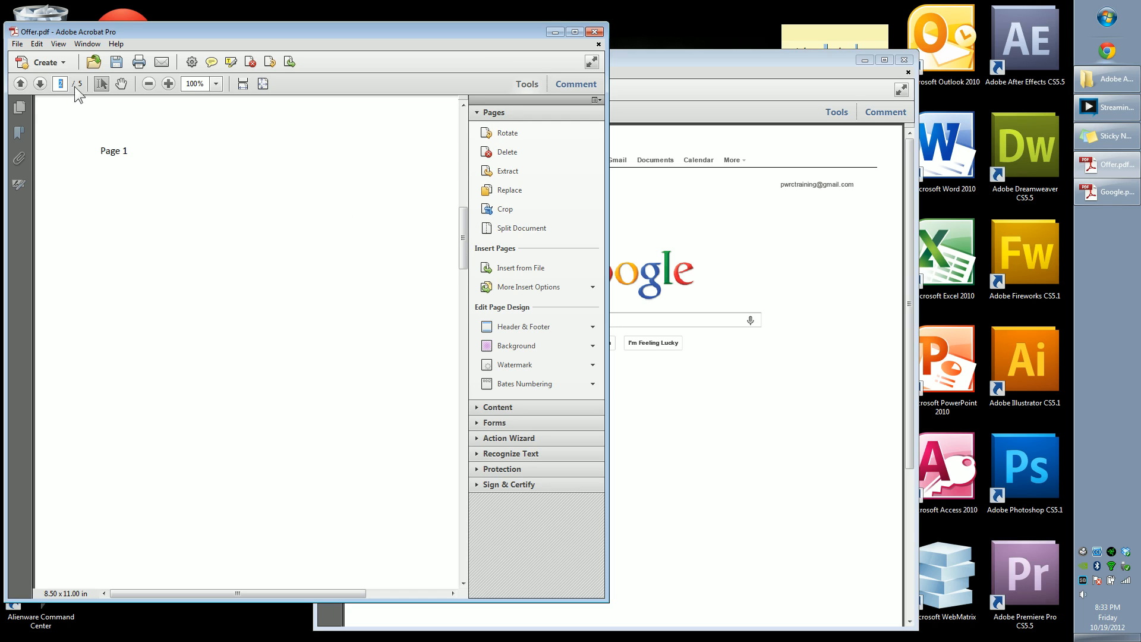
click(535, 189)
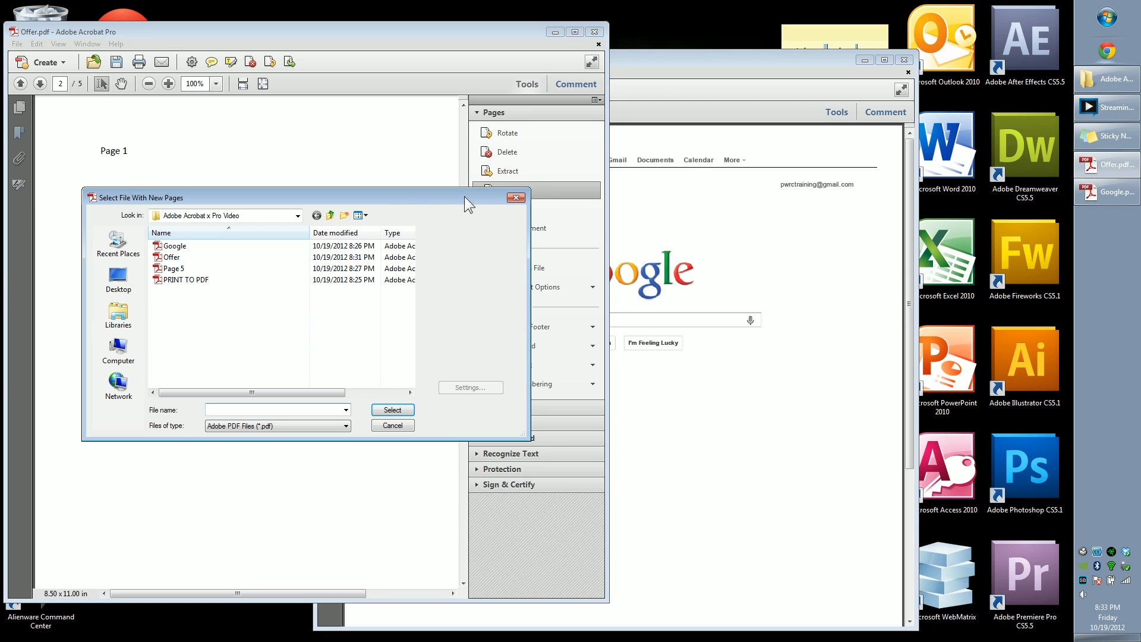
click(173, 246)
click(389, 410)
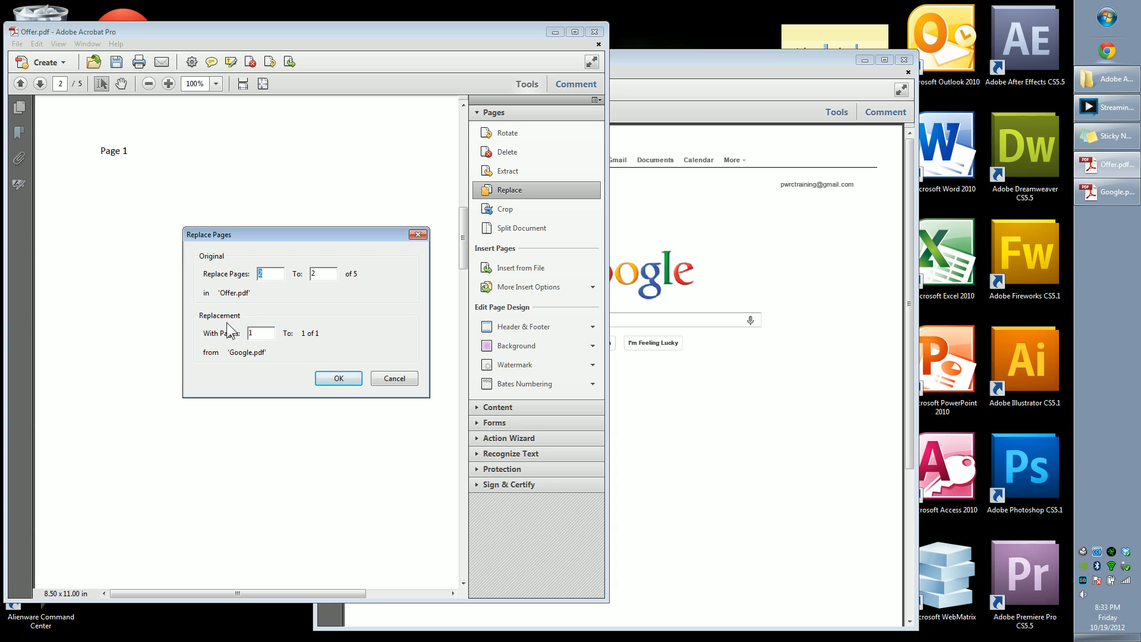
click(337, 379)
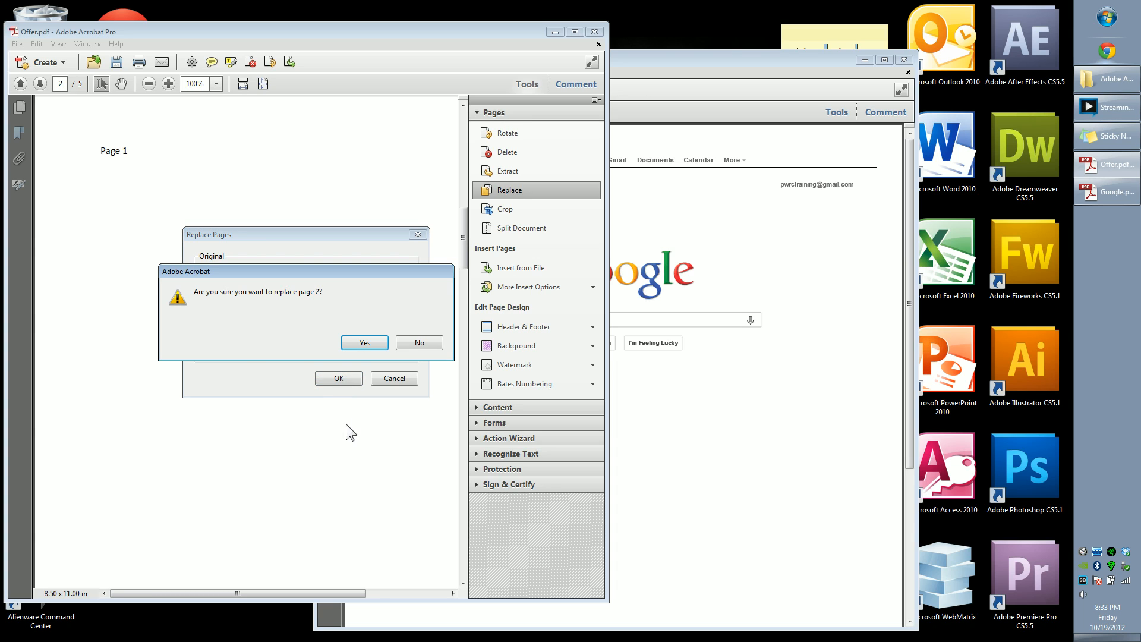
click(364, 343)
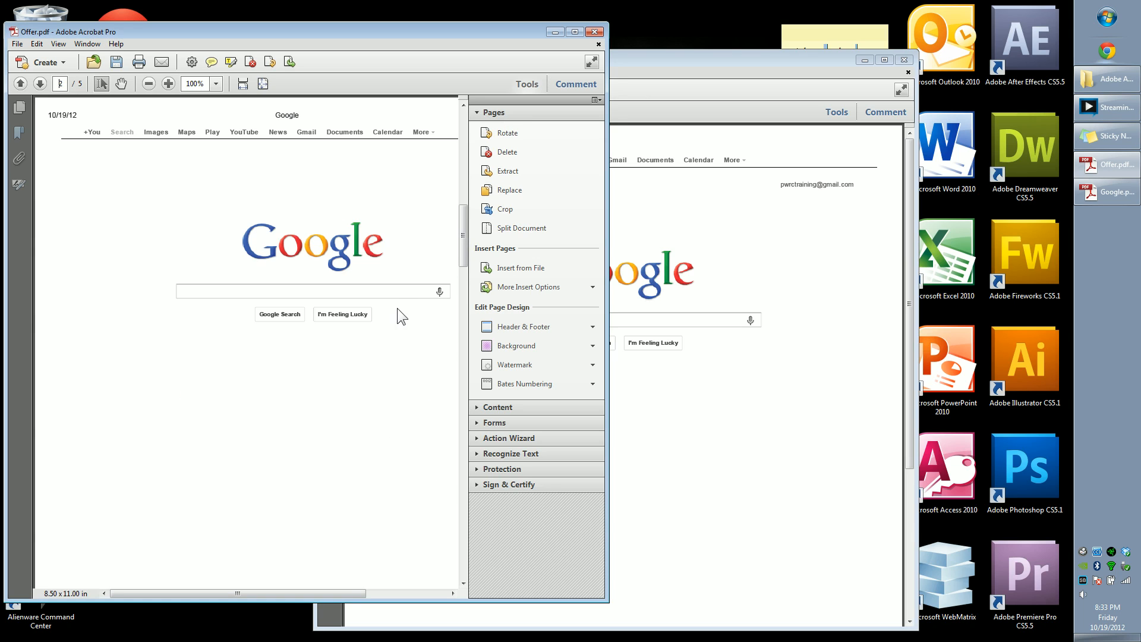
Step: Delete page 3 from Offer.pdf
scroll(273, 221, down, 3)
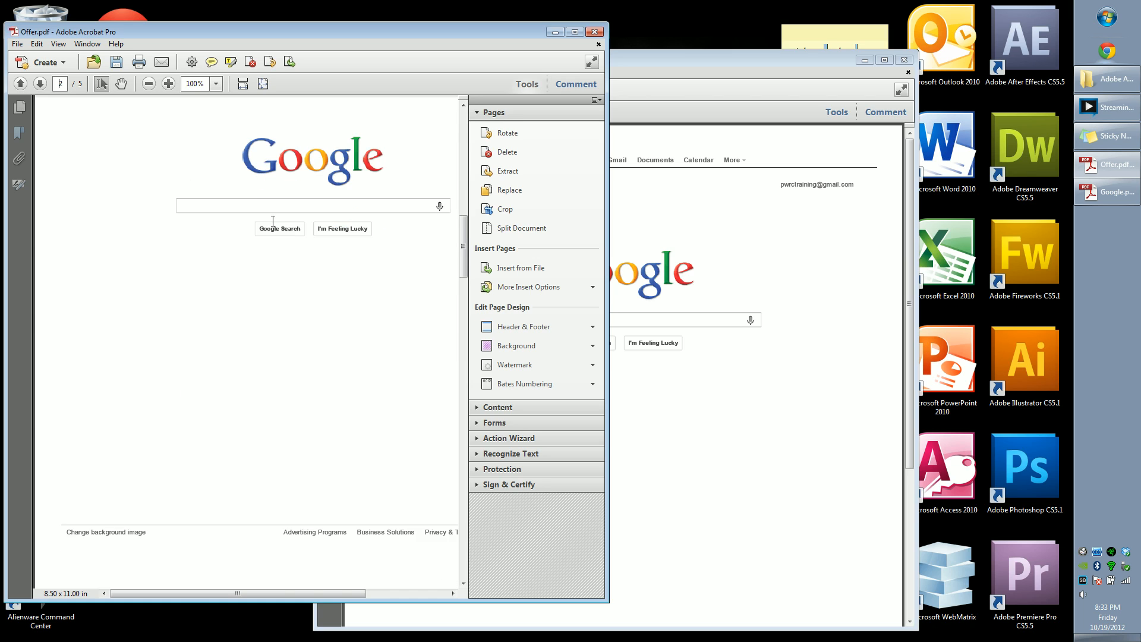
scroll(273, 221, down, 14)
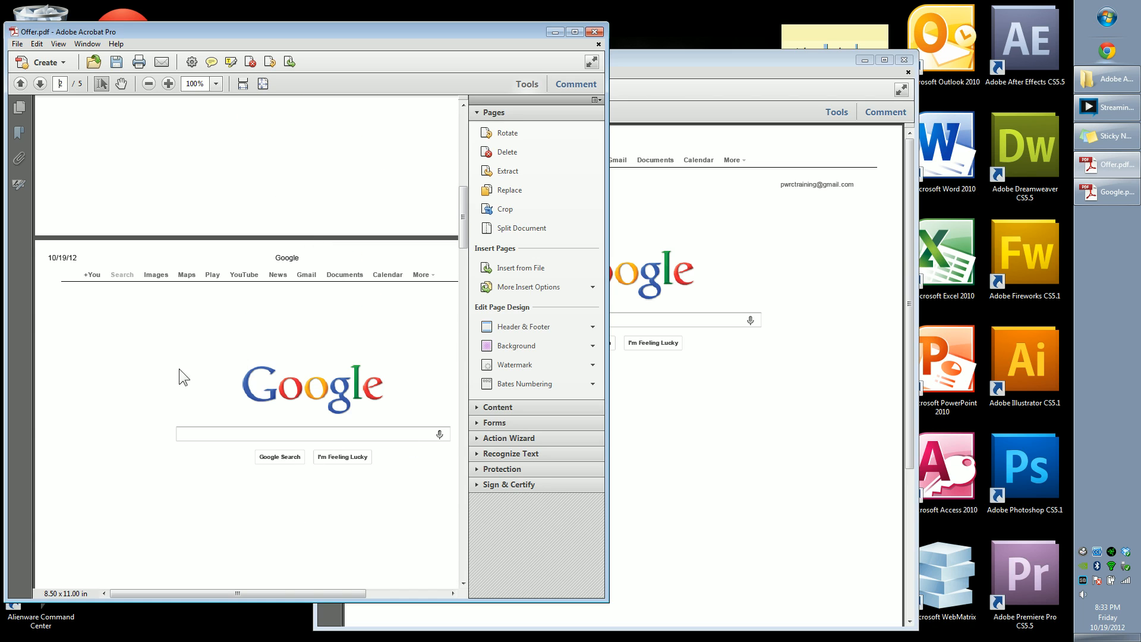
scroll(309, 376, up, 17)
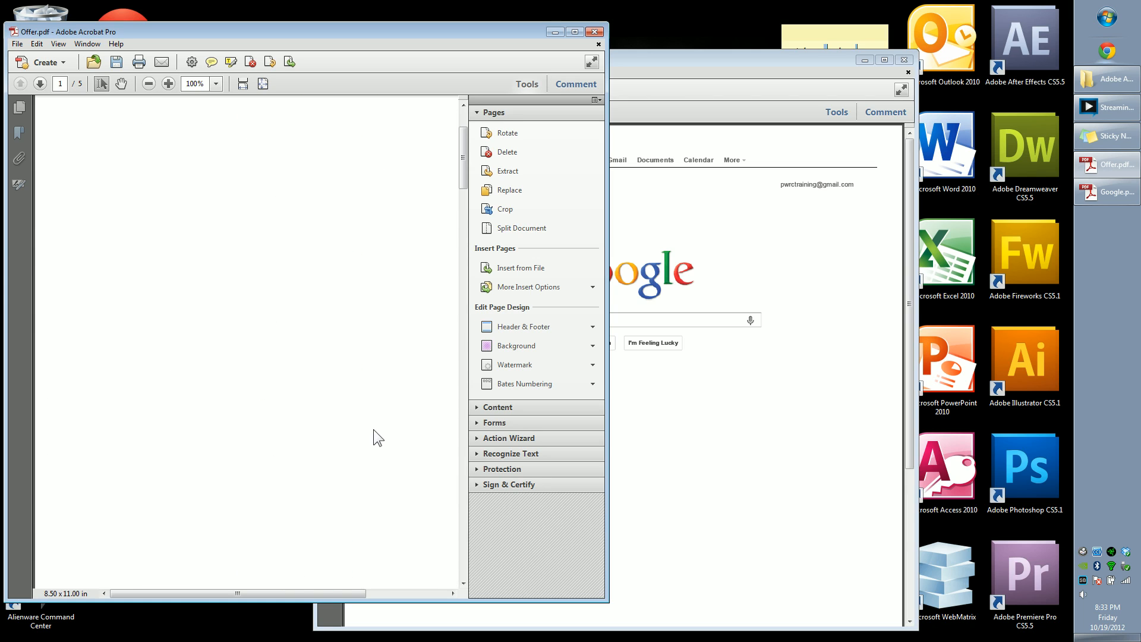
scroll(355, 415, down, 15)
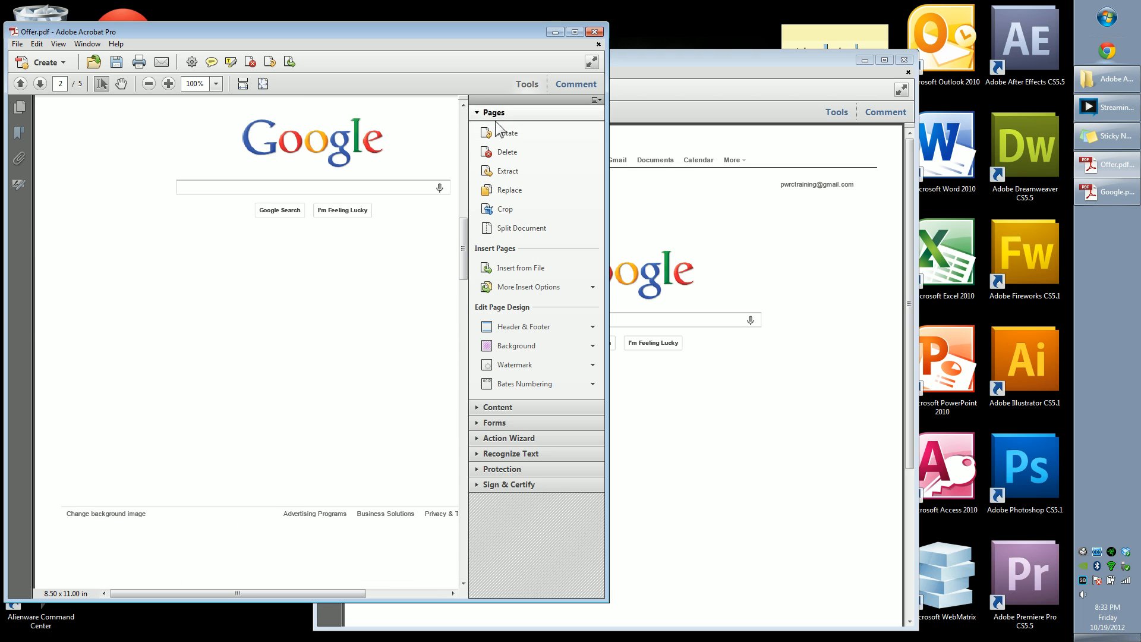
scroll(201, 237, down, 12)
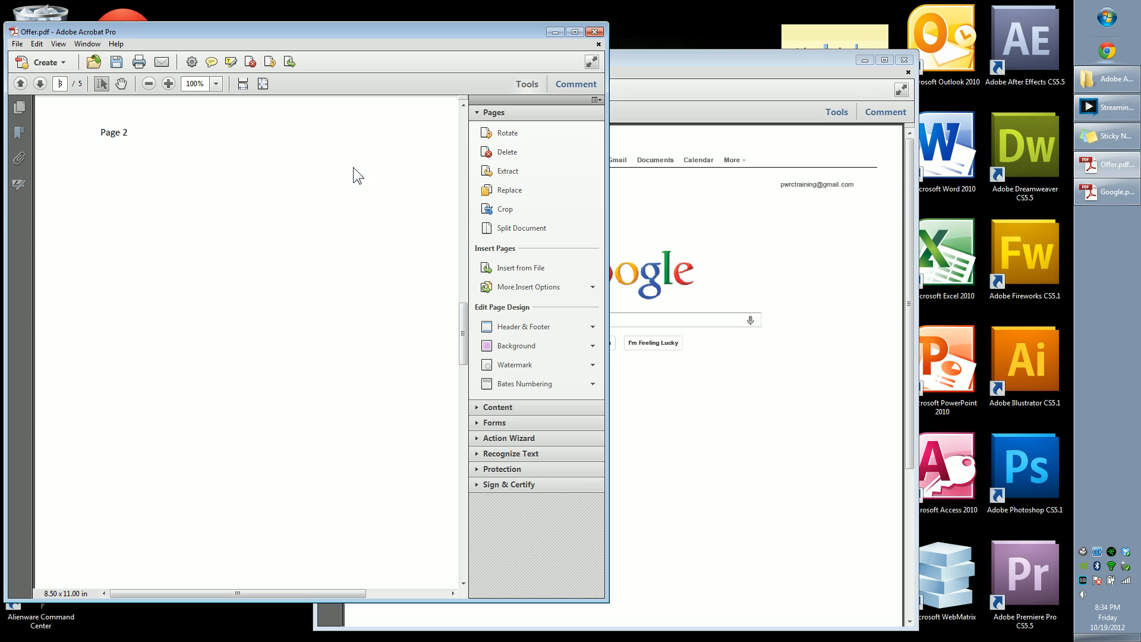
click(552, 152)
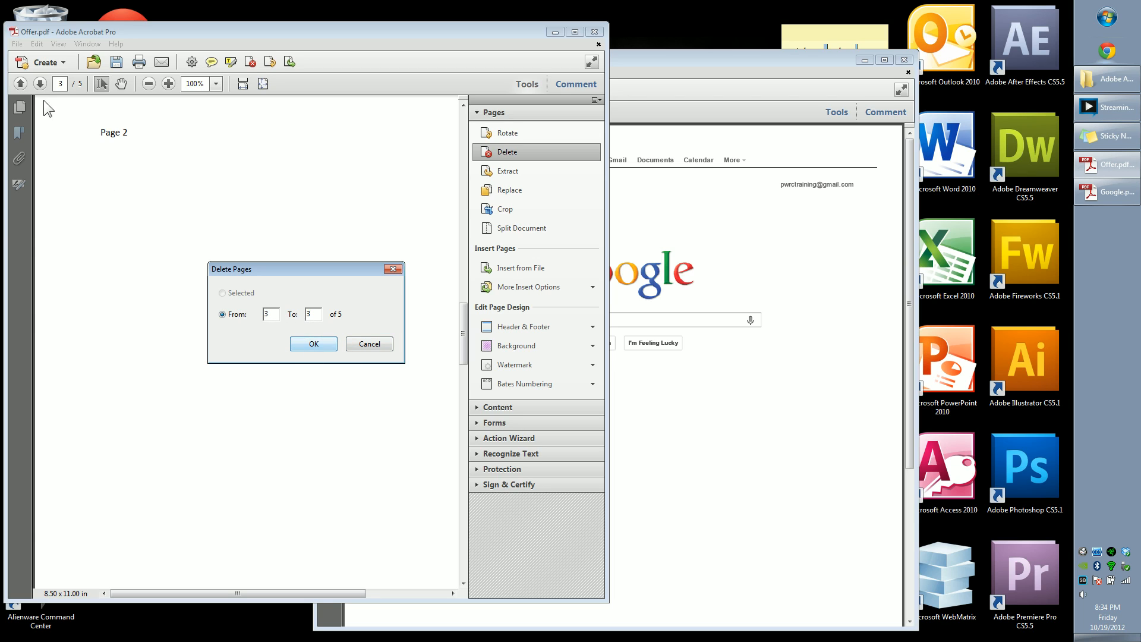
click(304, 343)
click(364, 343)
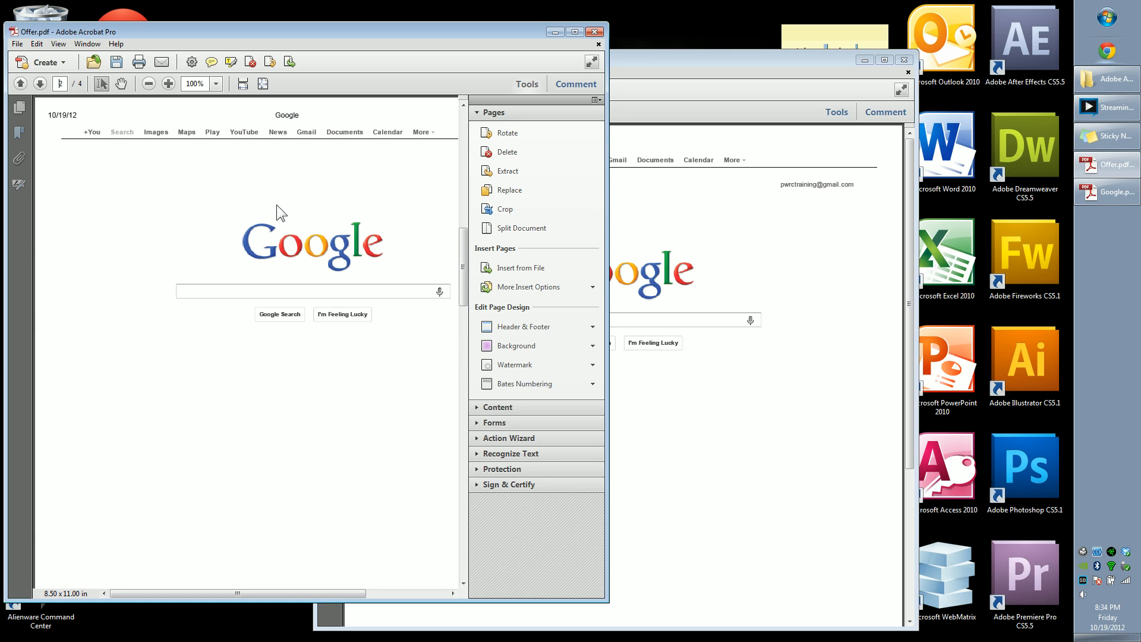
Step: Review the revised Offer pages and move the Offer window further right on the desktop
scroll(267, 196, down, 10)
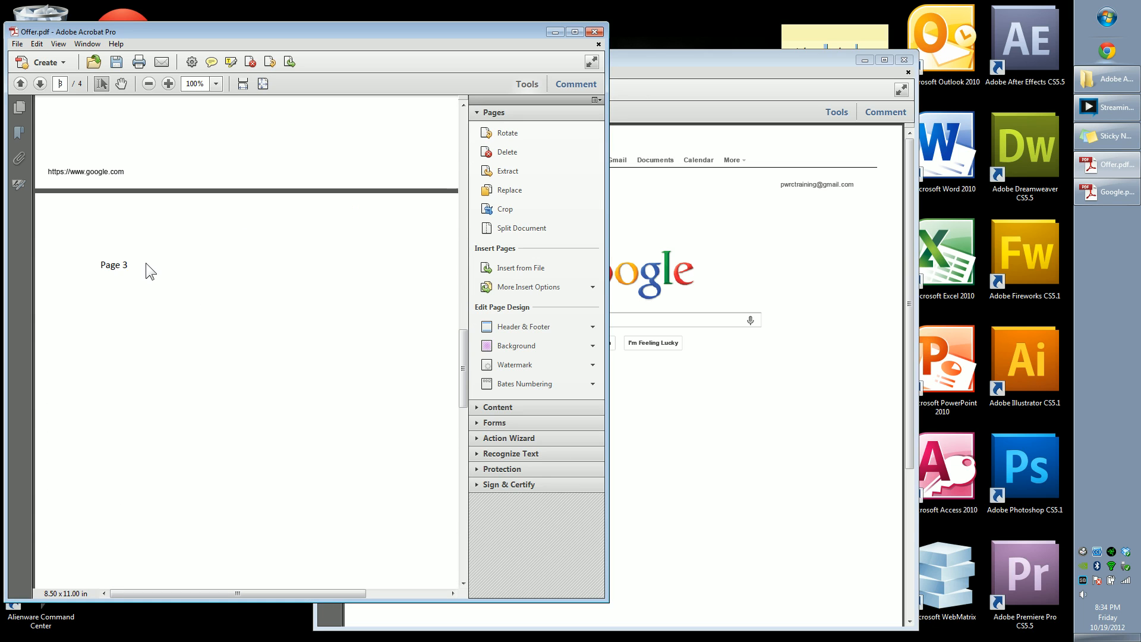
triple_click(132, 264)
scroll(176, 281, up, 10)
scroll(231, 300, up, 15)
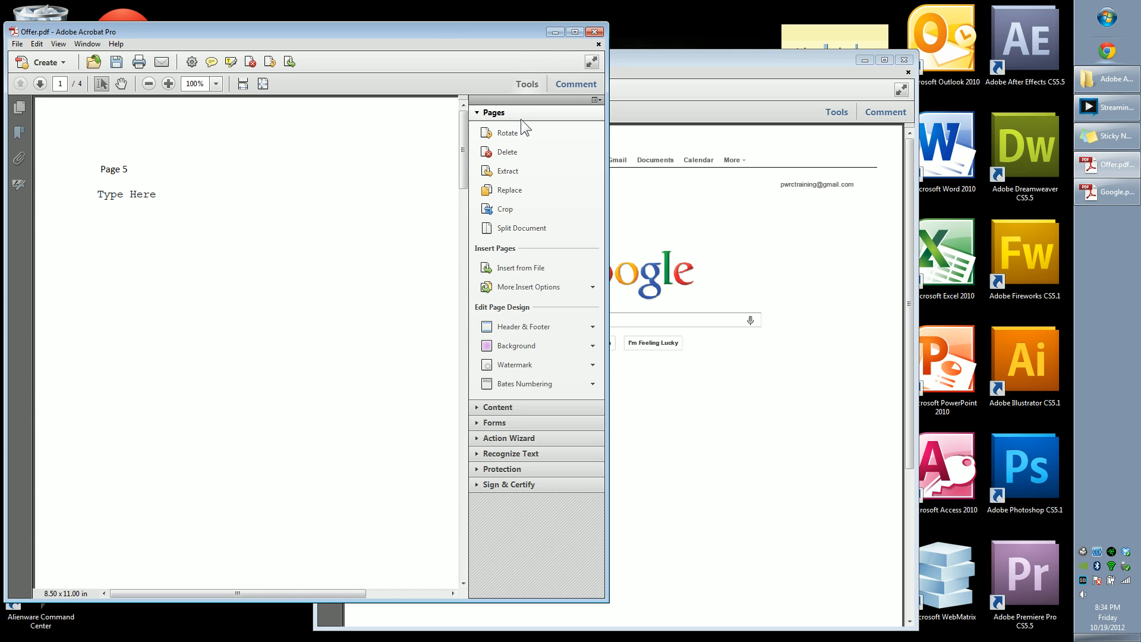
drag(437, 27, 522, 28)
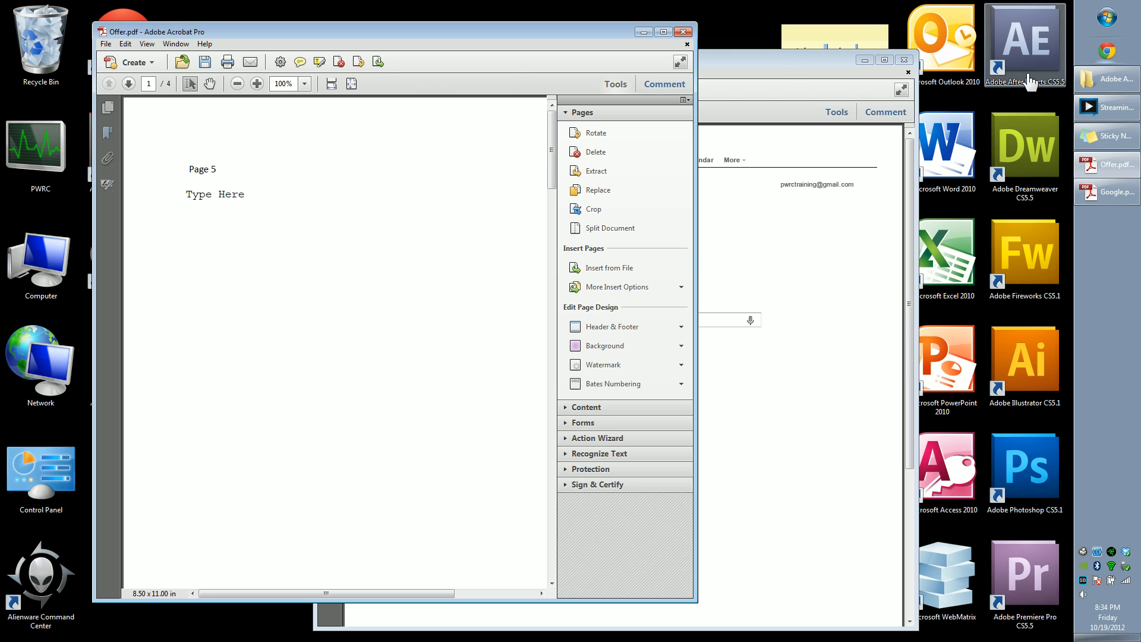
click(1100, 108)
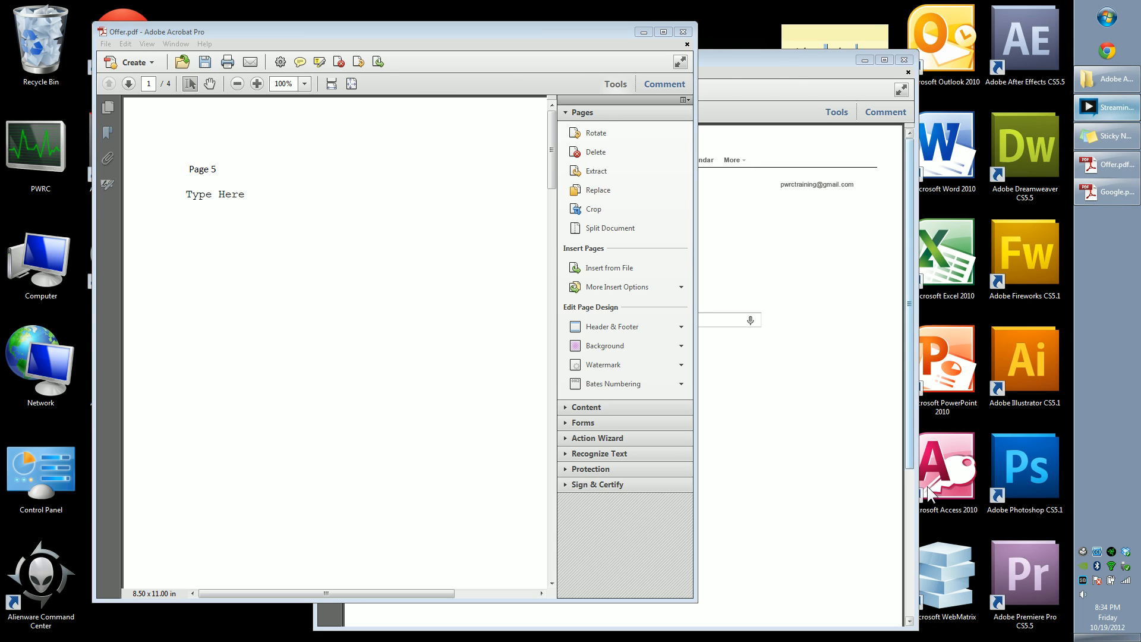